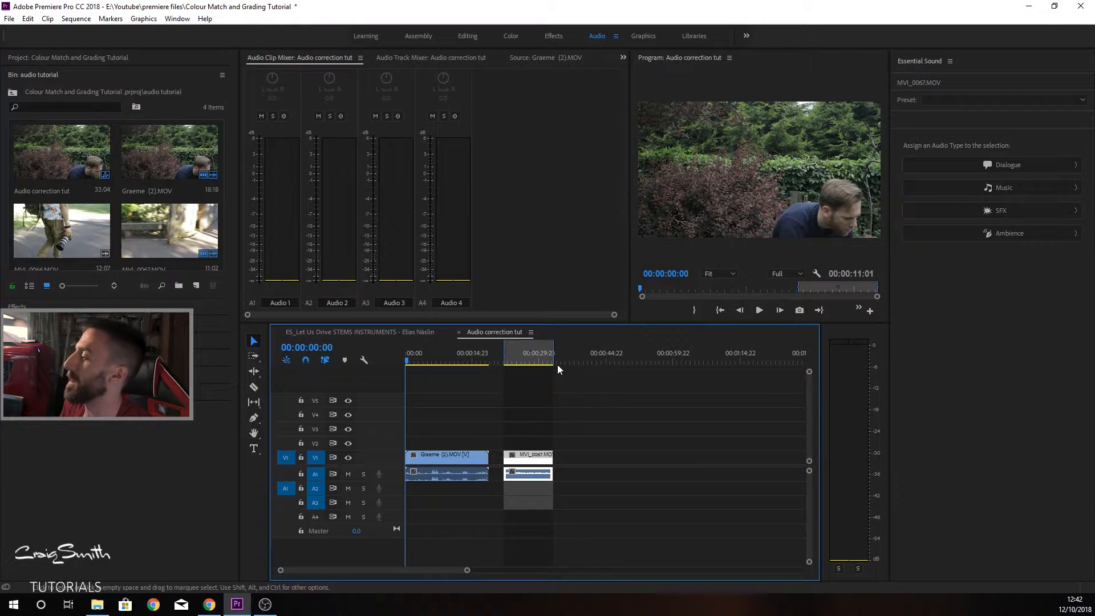
# Step: Play both clips on the timeline to hear their original audio
pyautogui.click(515, 361)
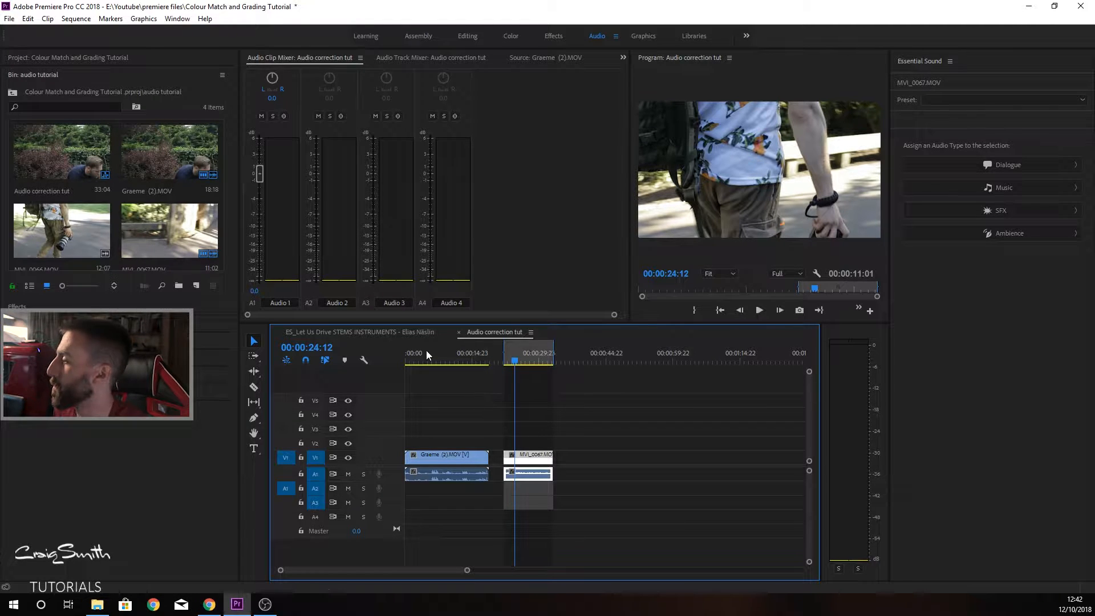
pyautogui.moveTo(420, 349); pyautogui.dragTo(386, 357)
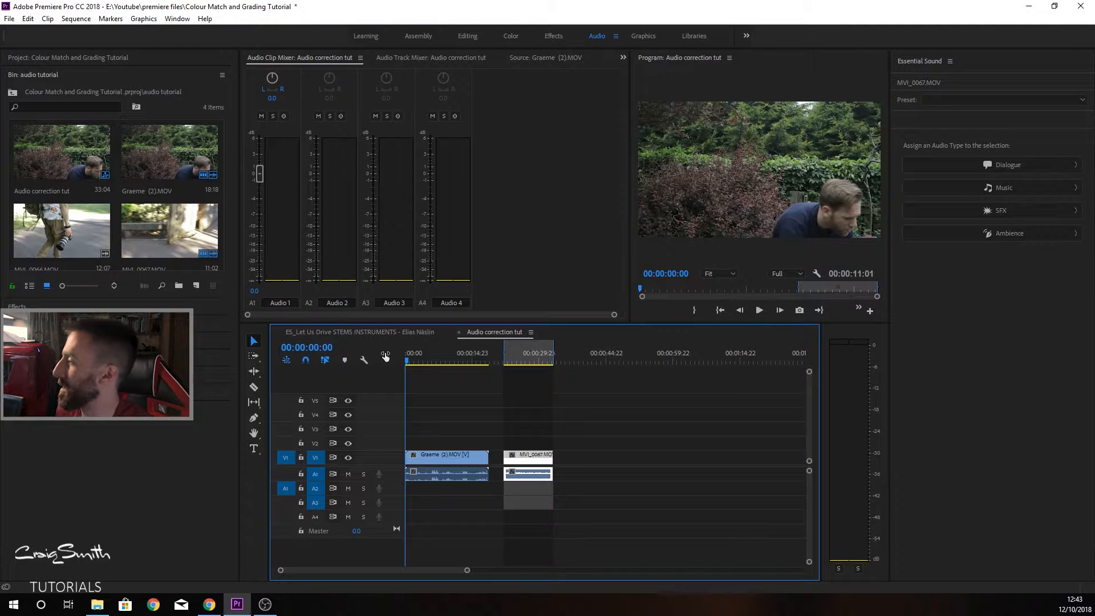
pyautogui.click(454, 464)
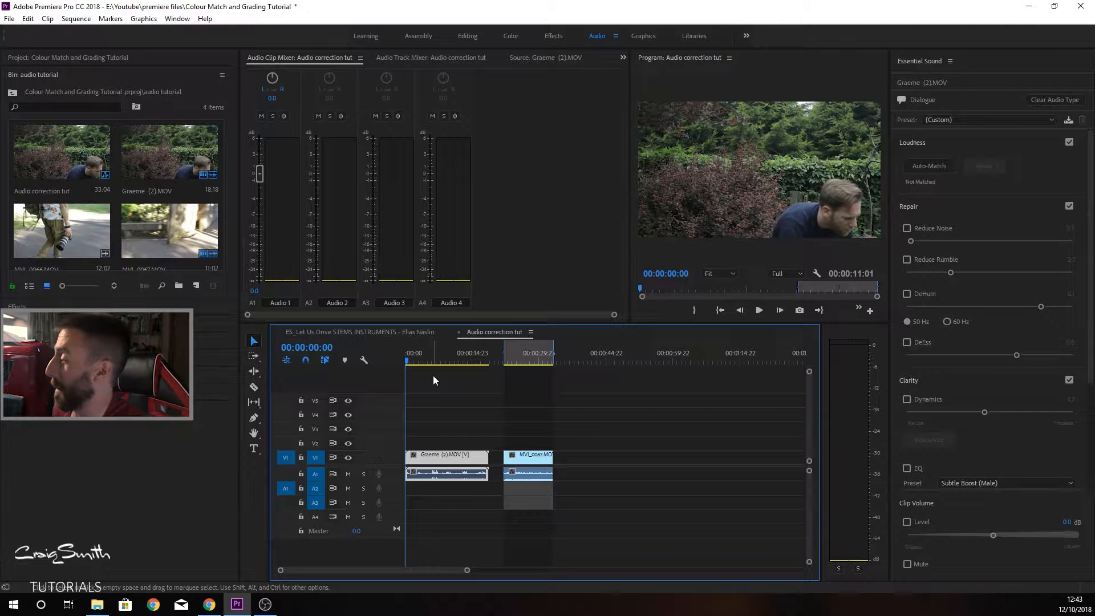
pyautogui.press('space')
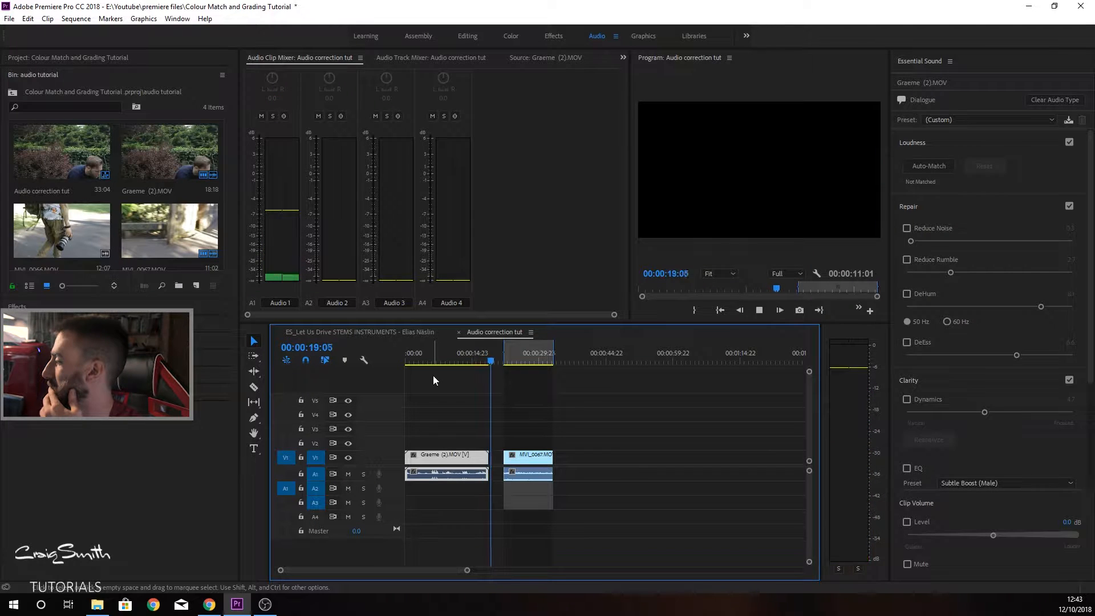
pyautogui.press('space')
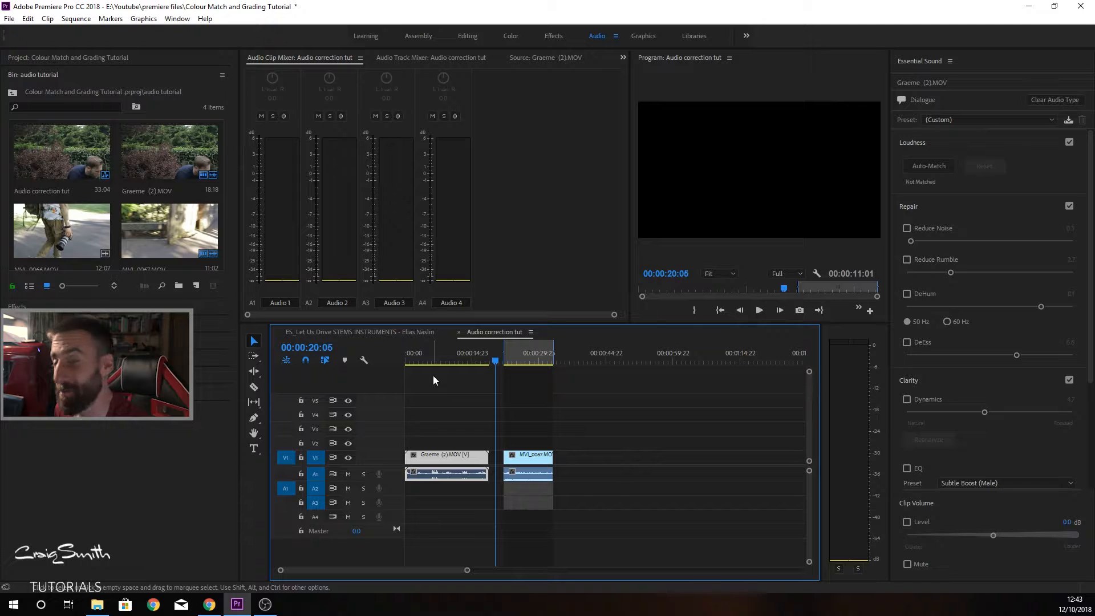
pyautogui.click(507, 359)
pyautogui.press('space')
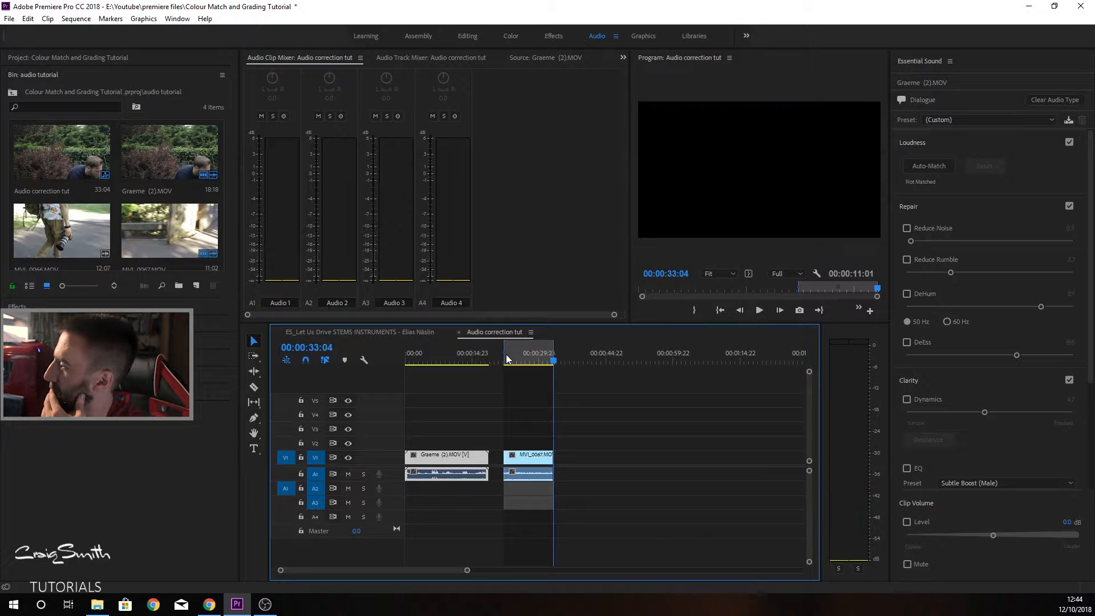
pyautogui.press('space')
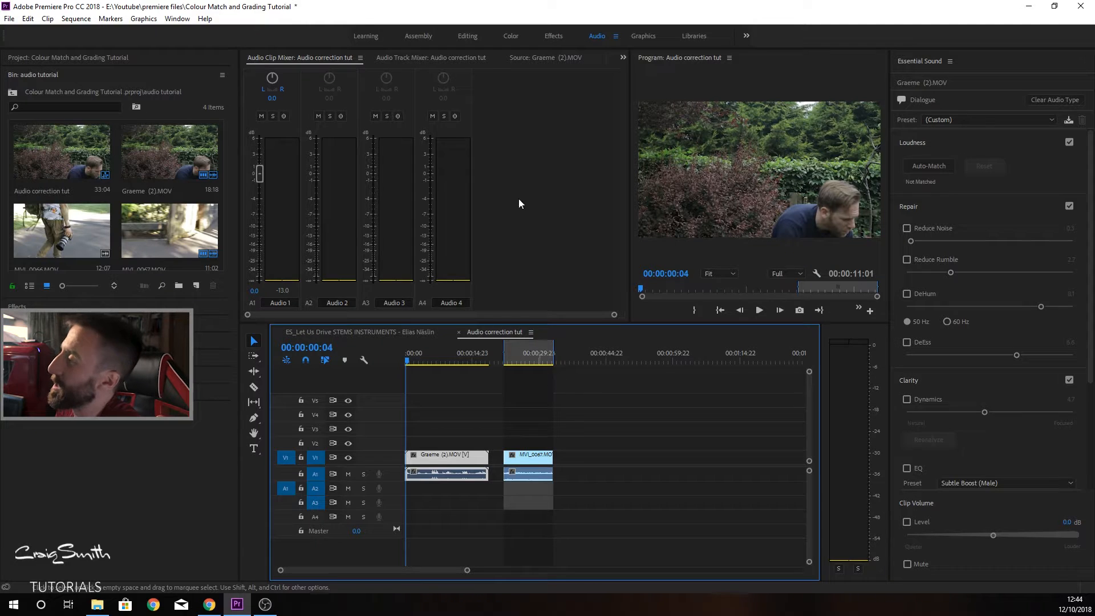
# Step: Switch to the Editing workspace and search the effects for "multi"
pyautogui.click(470, 38)
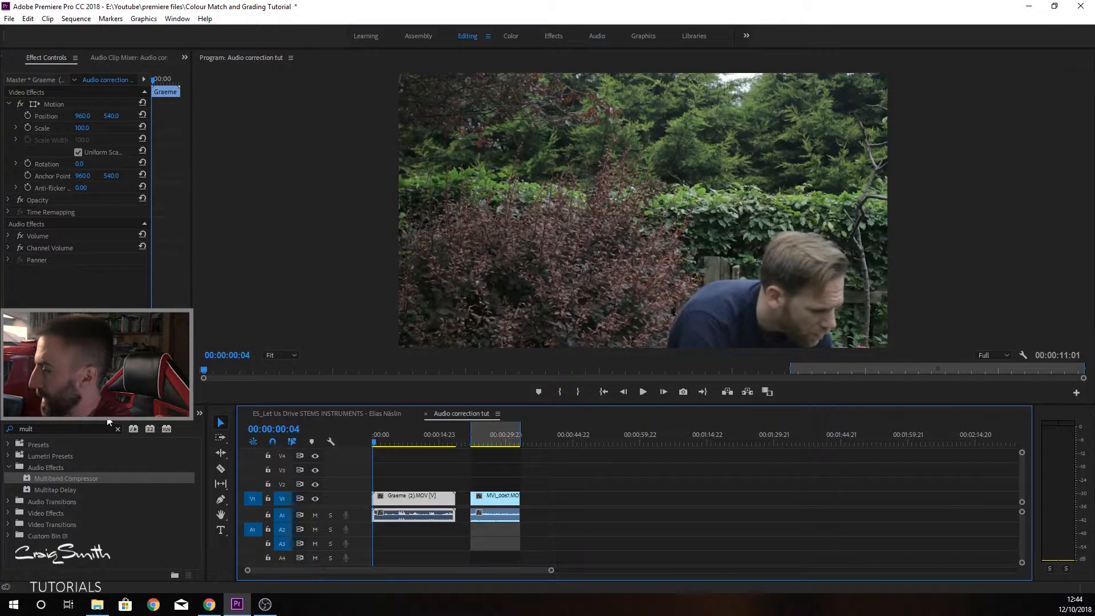
pyautogui.click(199, 415)
pyautogui.click(65, 423)
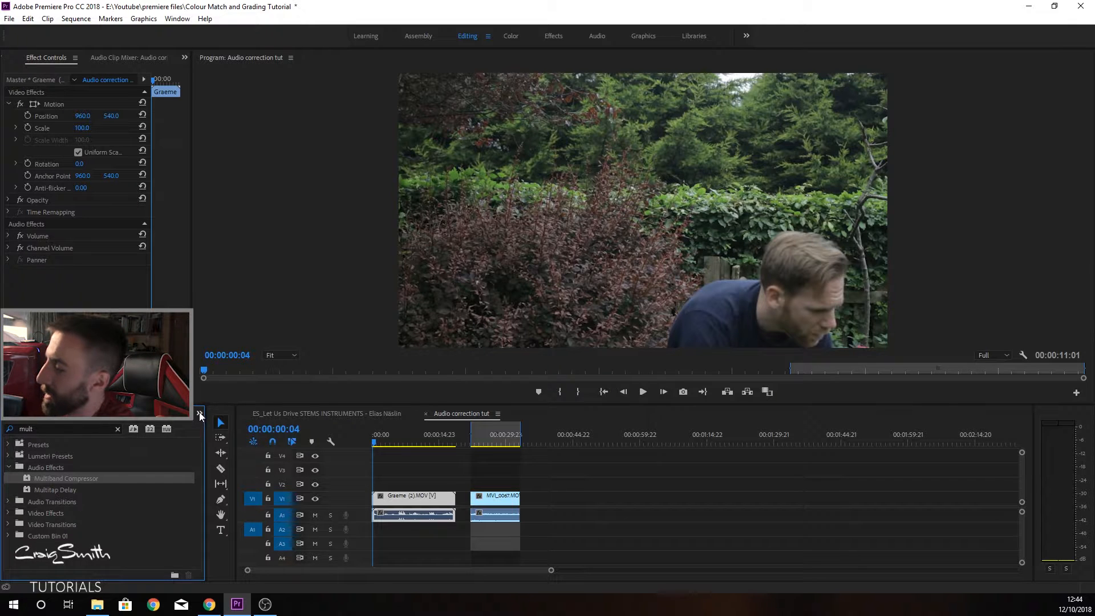
pyautogui.click(200, 413)
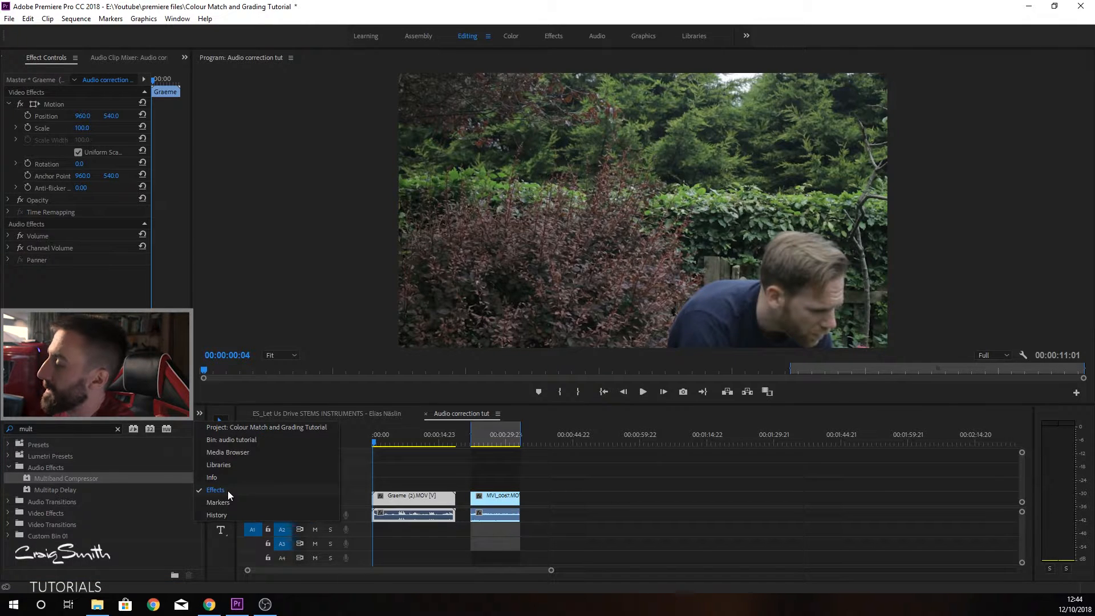
pyautogui.click(63, 430)
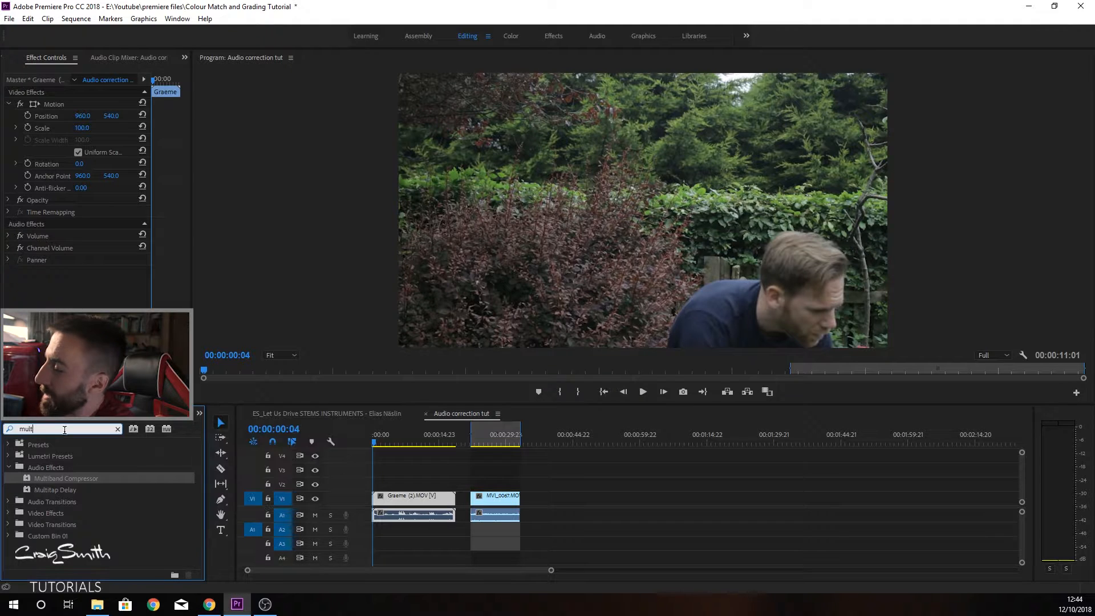
pyautogui.write('mulr')
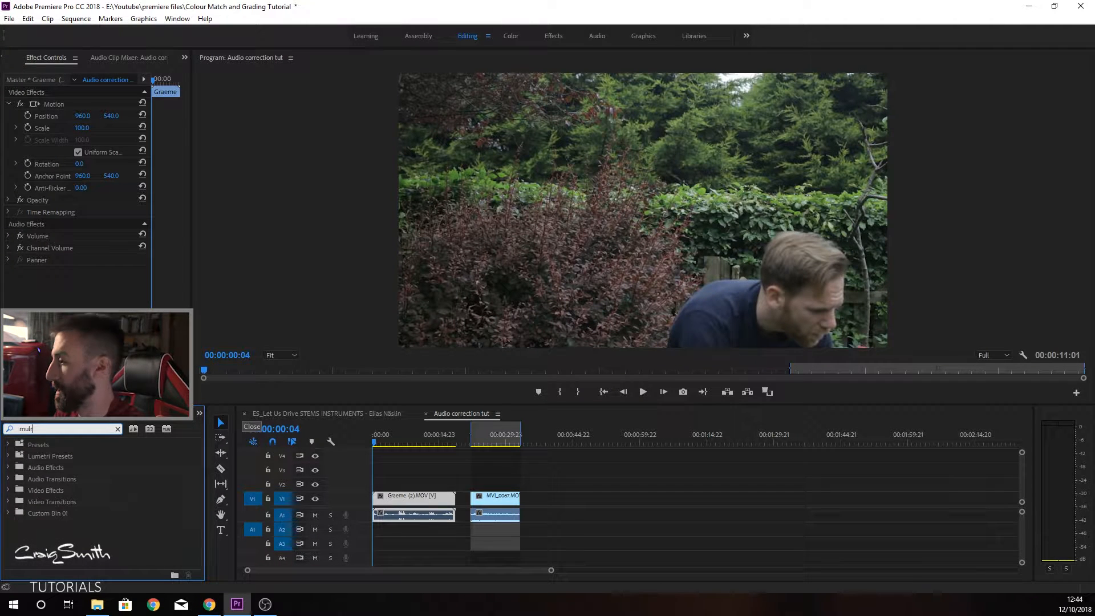
pyautogui.press('BackSpace')
pyautogui.write('ti')
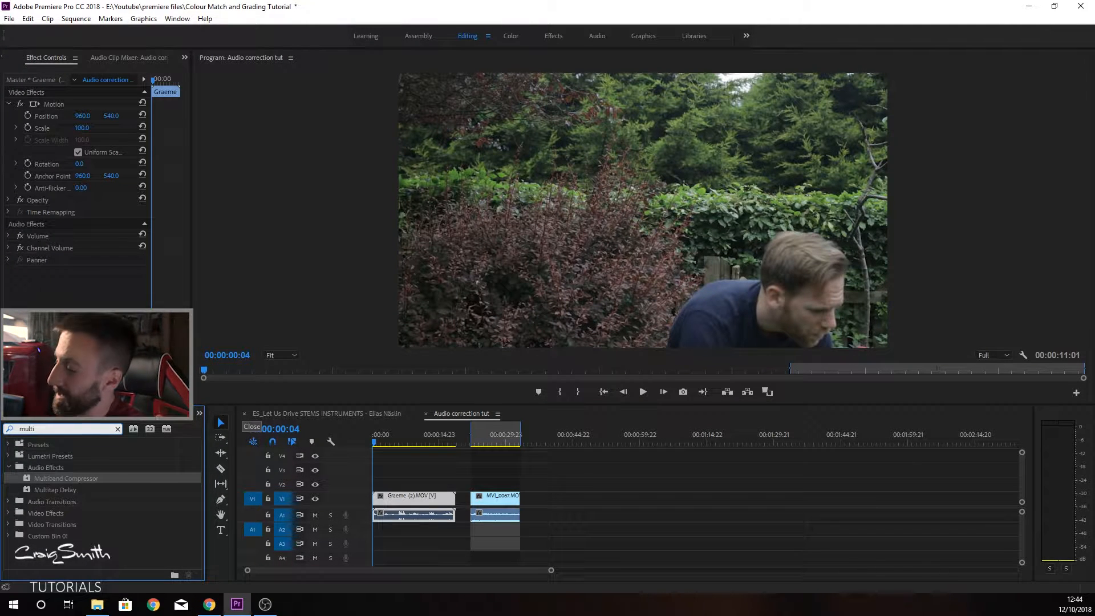
# Step: Apply the Multiband Compressor audio effect to the first clip on the timeline and open its custom setup editor
pyautogui.moveTo(66, 479); pyautogui.dragTo(424, 498)
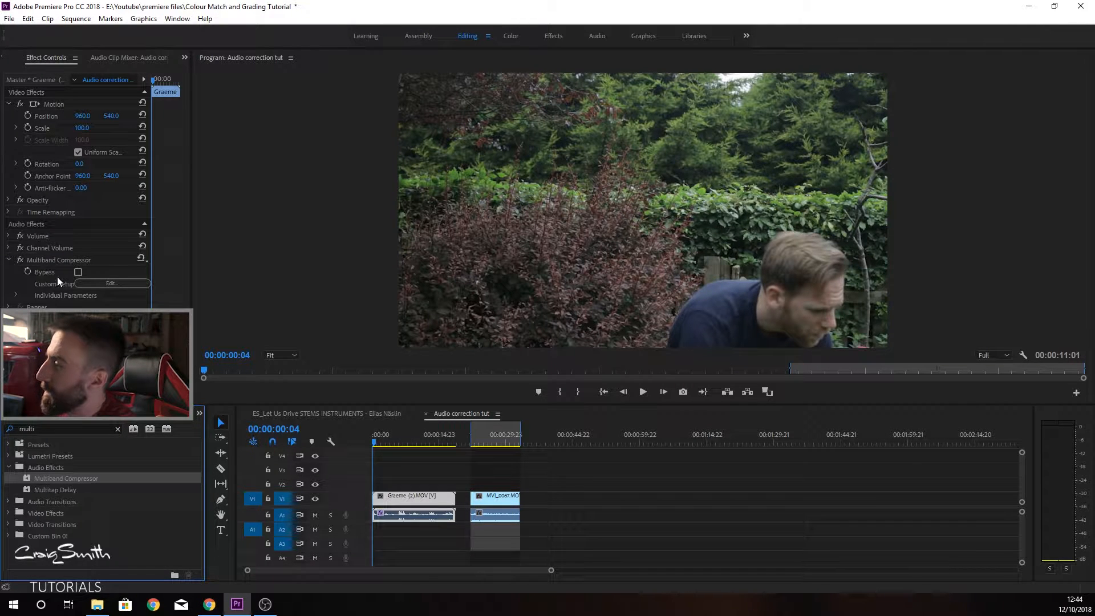
pyautogui.click(65, 259)
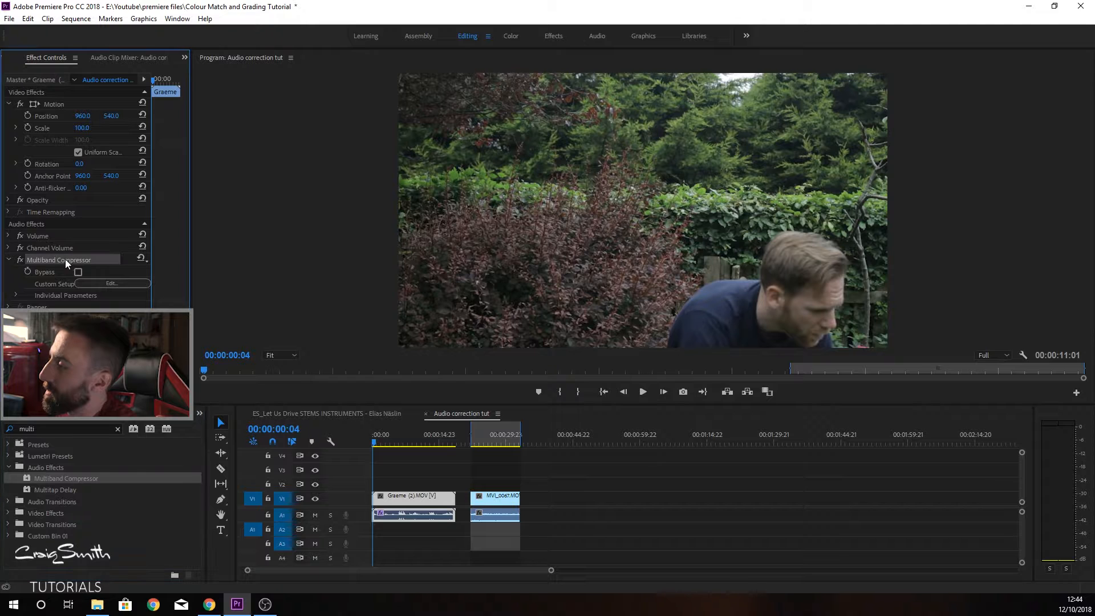
pyautogui.click(121, 284)
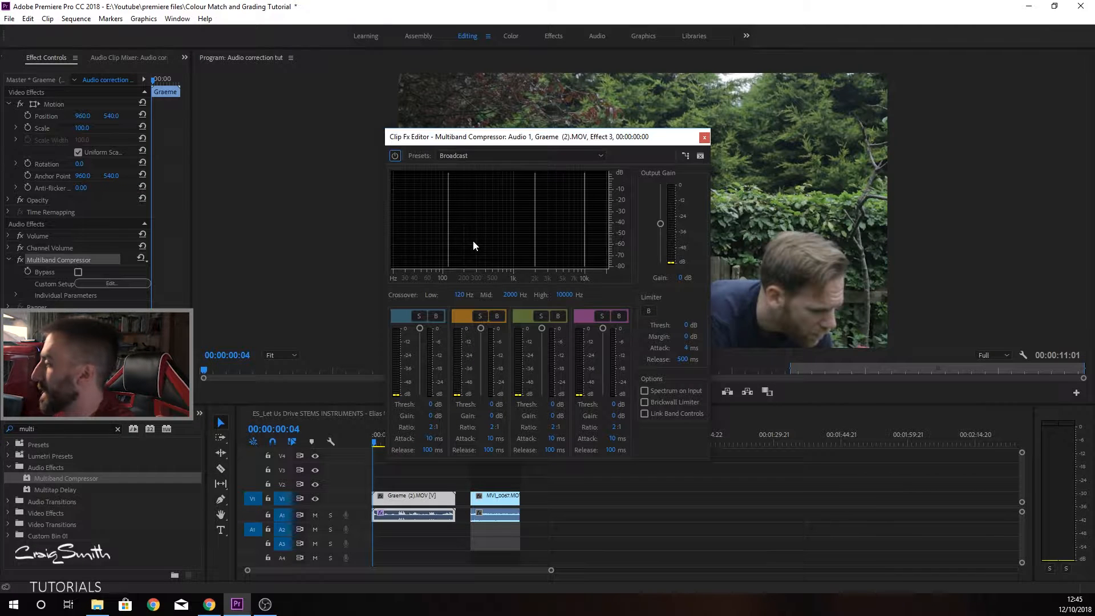
# Step: Play the clip for its frequency spectrum and set the crossovers to about 50.6 Hz low, 1031.8 Hz mid and 6915.1 Hz high
pyautogui.press('space')
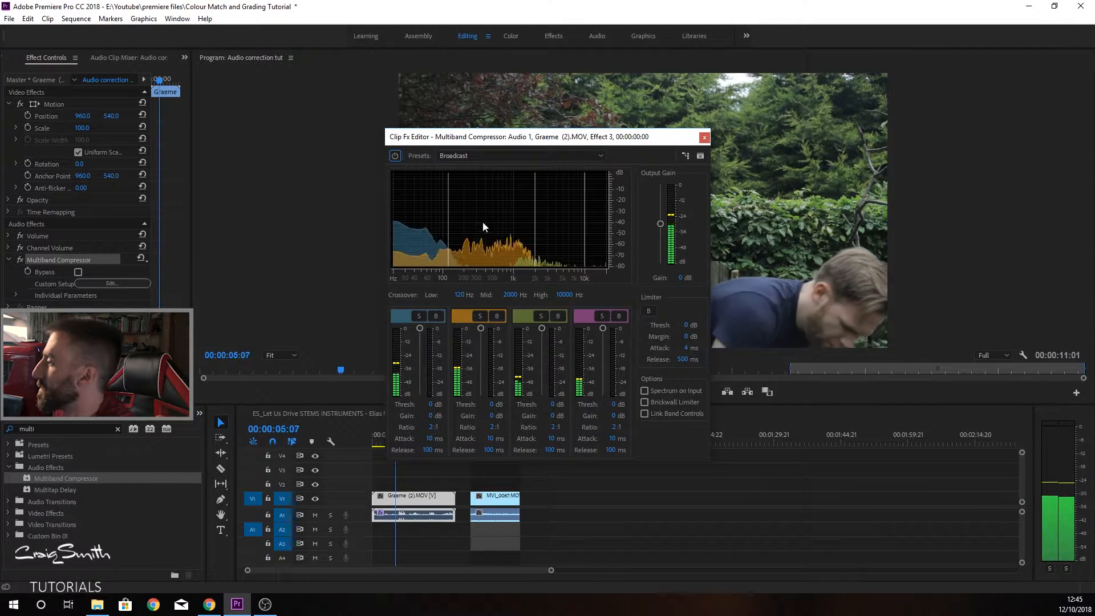
pyautogui.press('space')
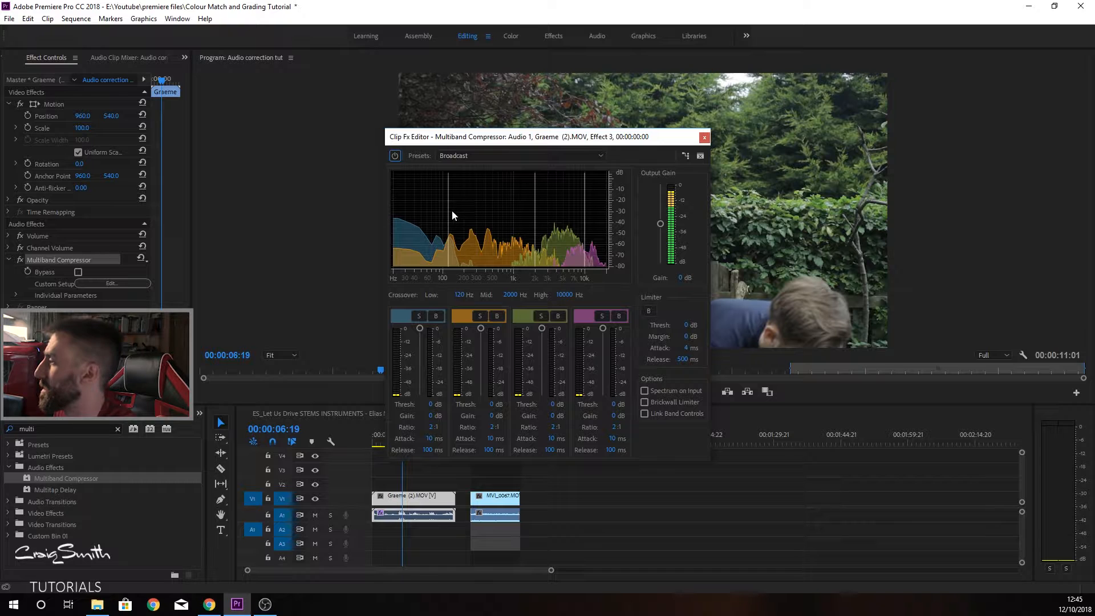
pyautogui.moveTo(449, 210); pyautogui.dragTo(423, 217)
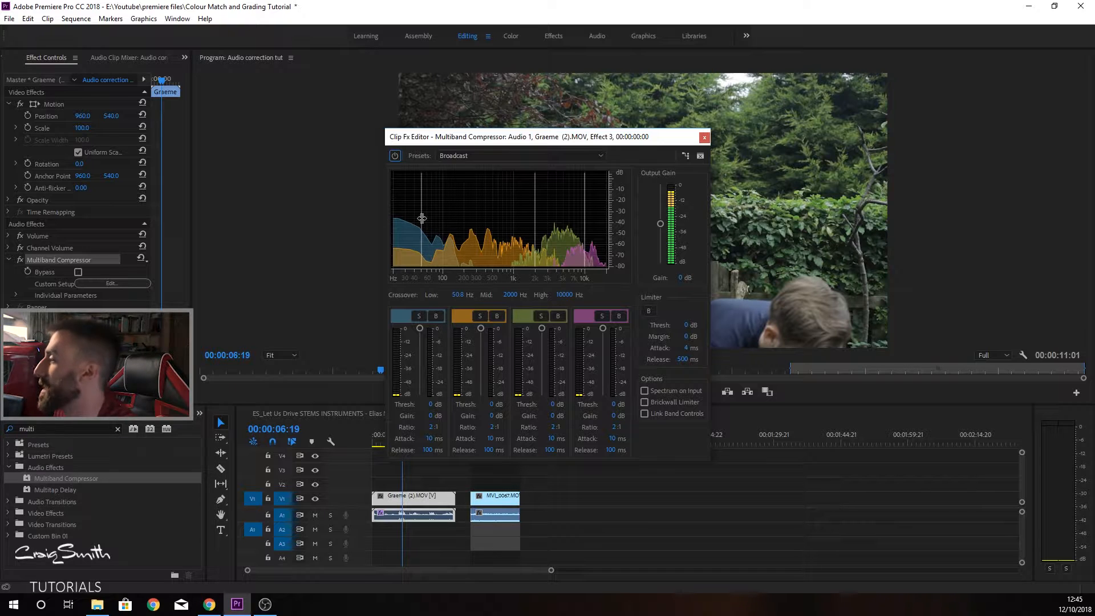
pyautogui.moveTo(525, 212); pyautogui.dragTo(515, 215)
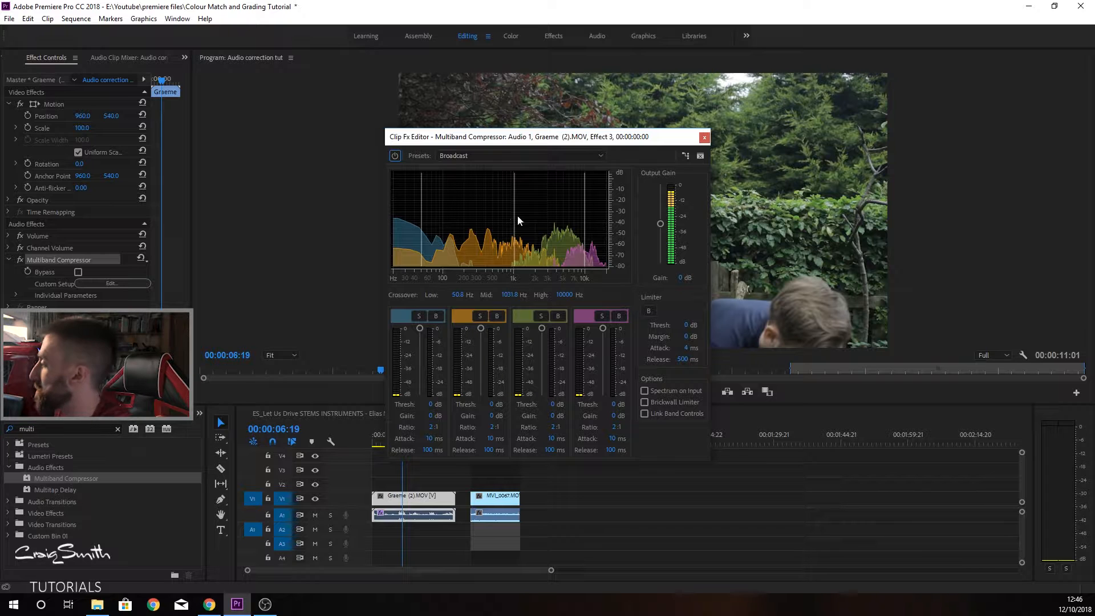
pyautogui.moveTo(585, 218); pyautogui.dragTo(574, 219)
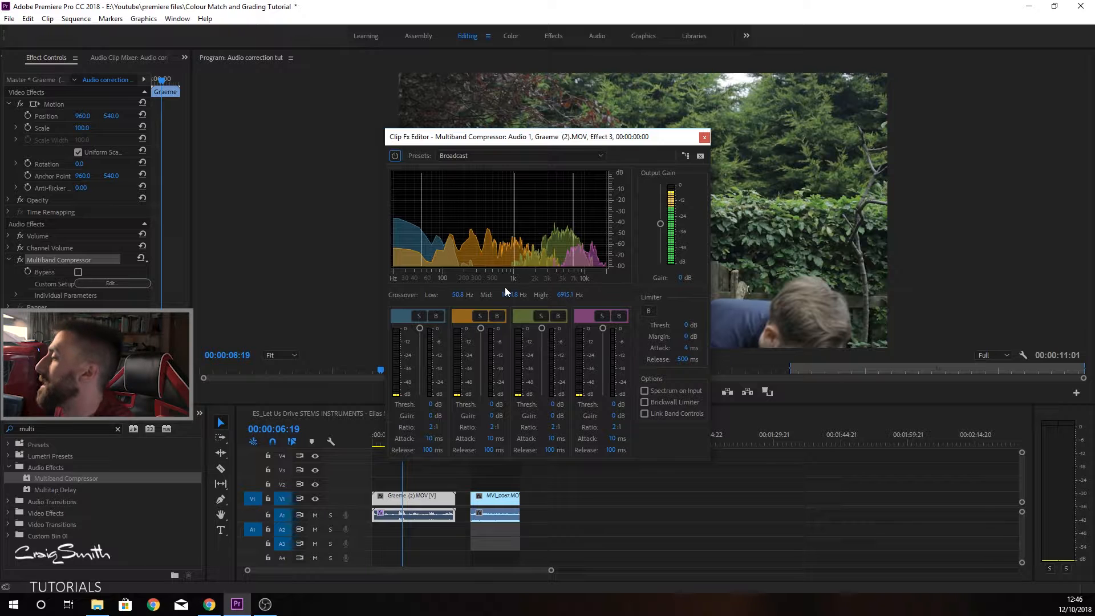
# Step: Set the blue low band's threshold to -48 dB and gain to -9.9 dB while auditioning the clip
pyautogui.press('space')
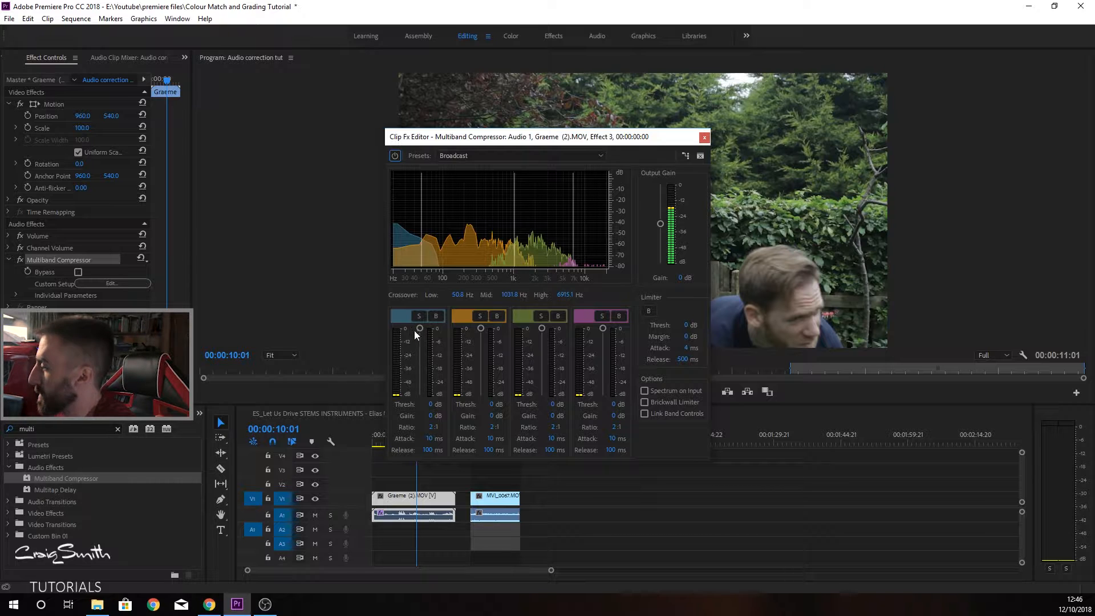
pyautogui.moveTo(419, 329); pyautogui.dragTo(420, 369)
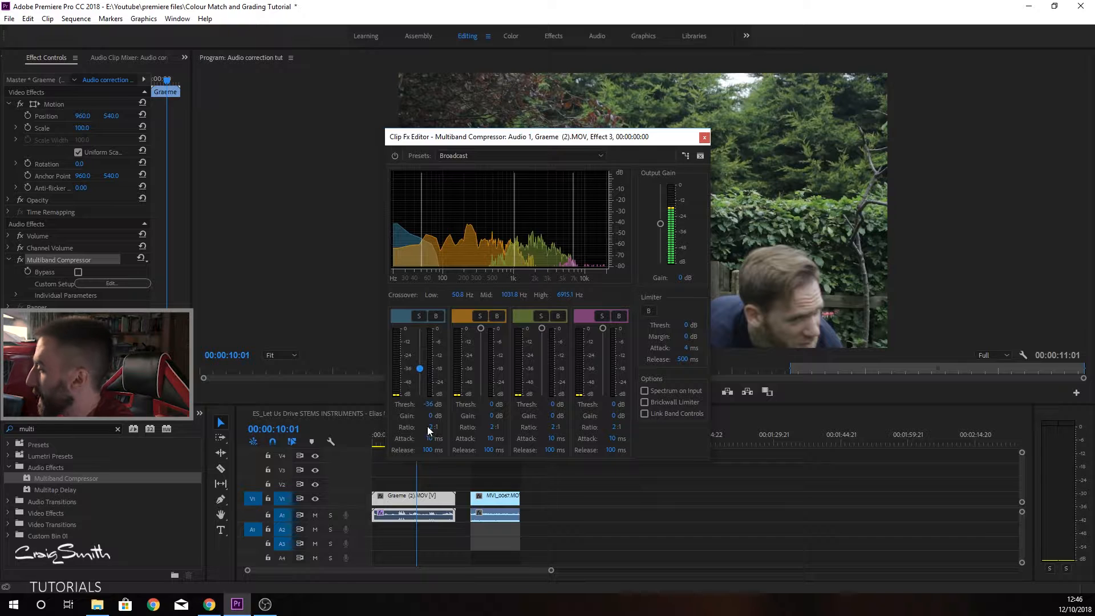
pyautogui.moveTo(432, 417); pyautogui.dragTo(411, 416)
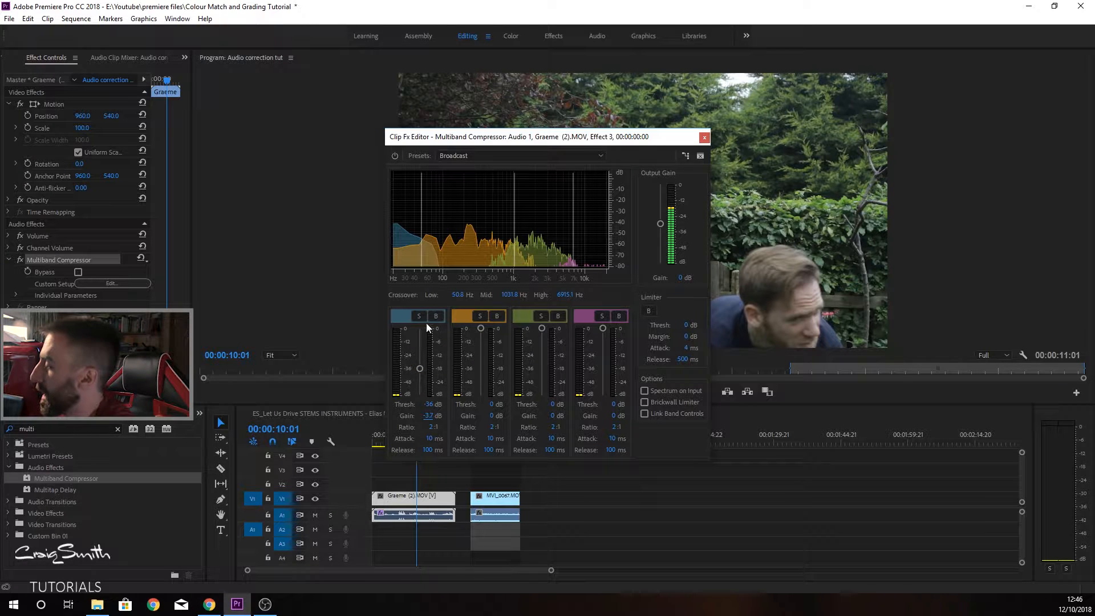
pyautogui.press('space')
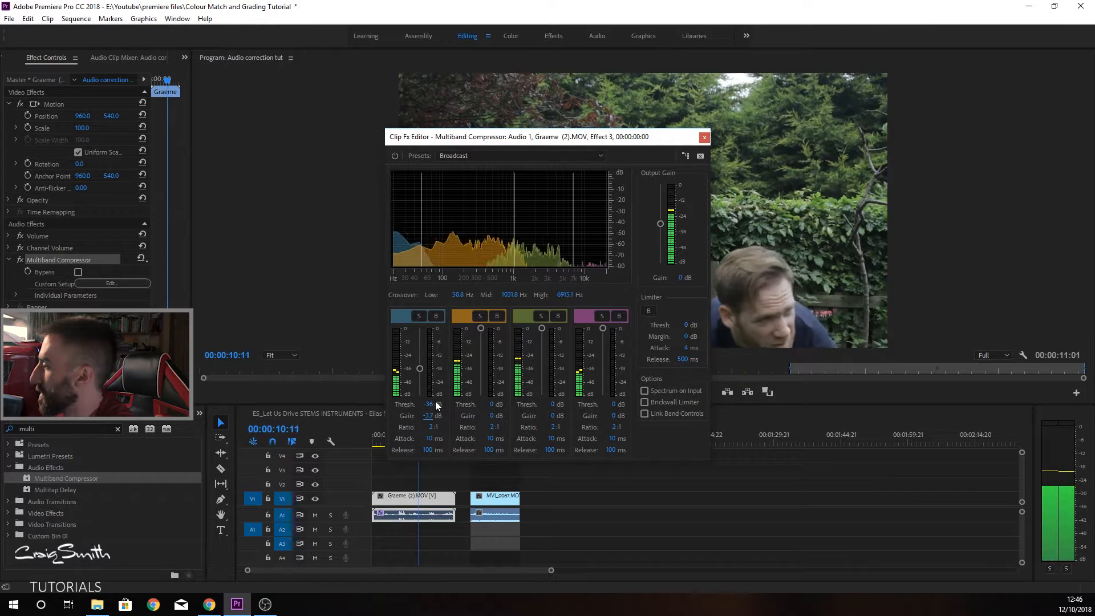
pyautogui.moveTo(419, 368); pyautogui.dragTo(419, 372)
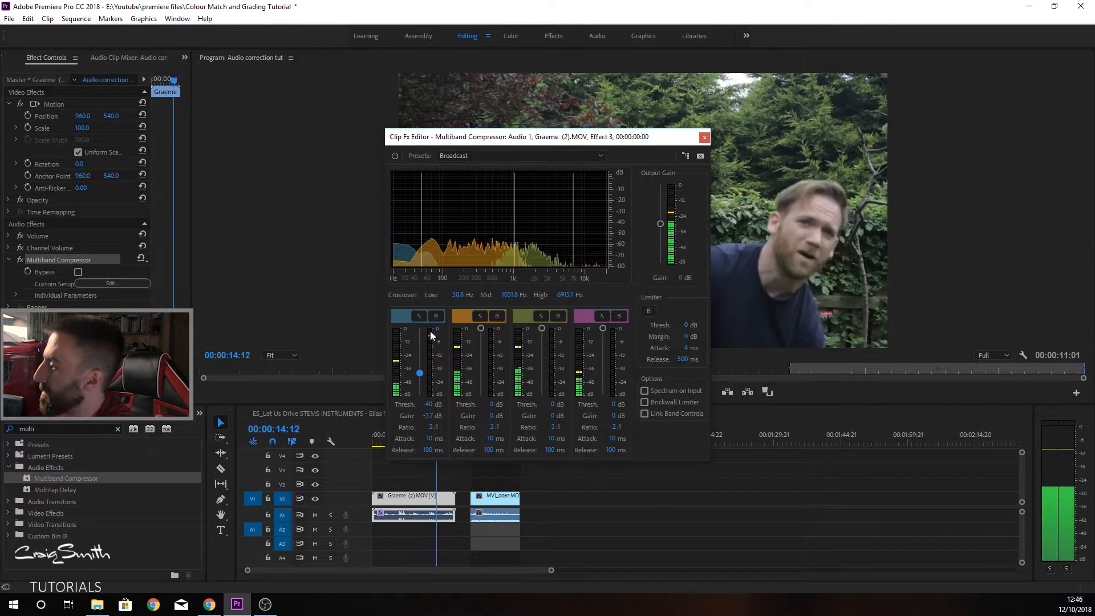
pyautogui.press('space')
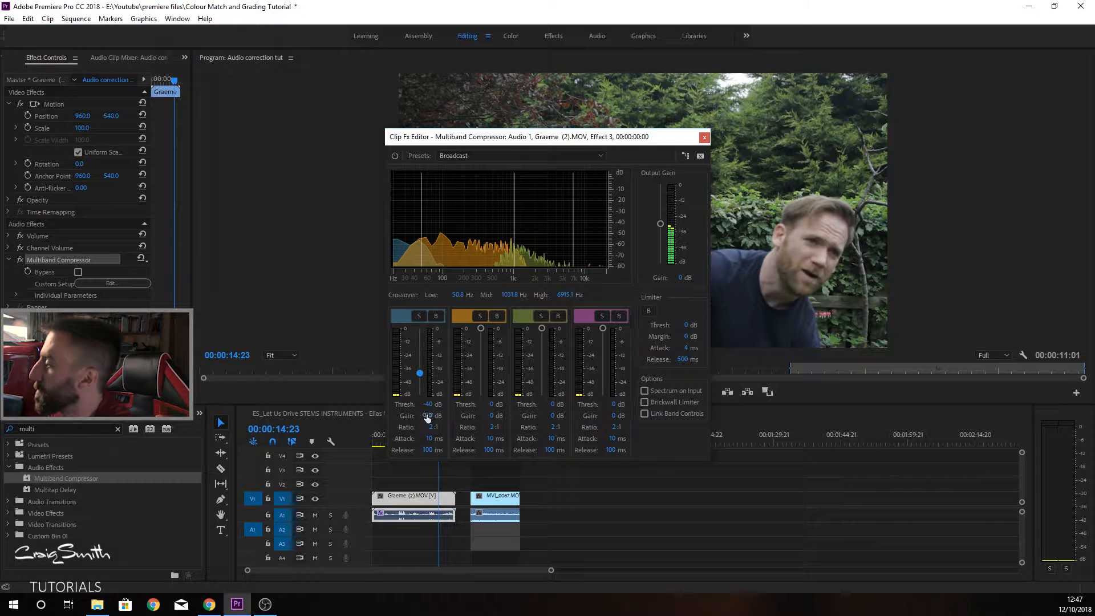
pyautogui.moveTo(421, 416); pyautogui.dragTo(389, 412)
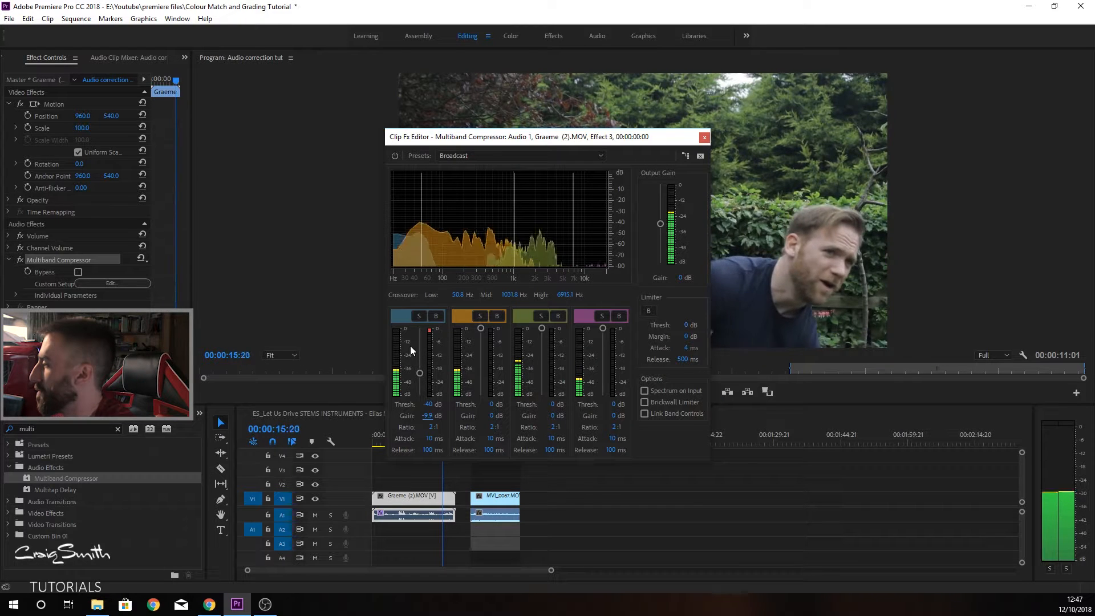
pyautogui.moveTo(419, 375); pyautogui.dragTo(420, 383)
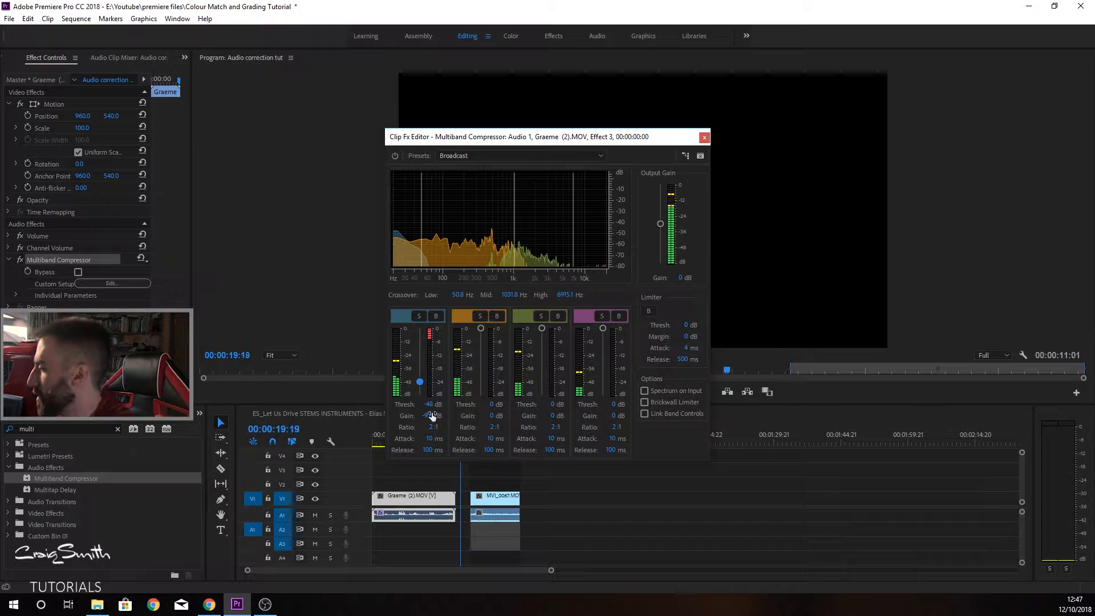
# Step: Set the low band's attack to 95 ms and release to 55 ms, and replay the first clip to check the sound
pyautogui.moveTo(429, 440); pyautogui.dragTo(486, 439)
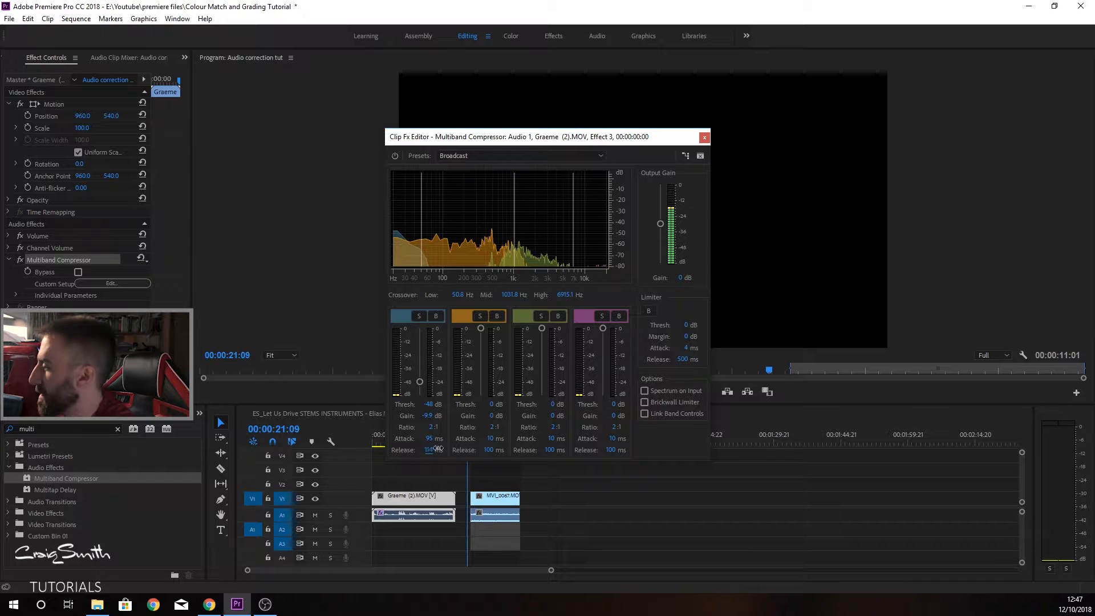
pyautogui.moveTo(428, 449); pyautogui.dragTo(403, 447)
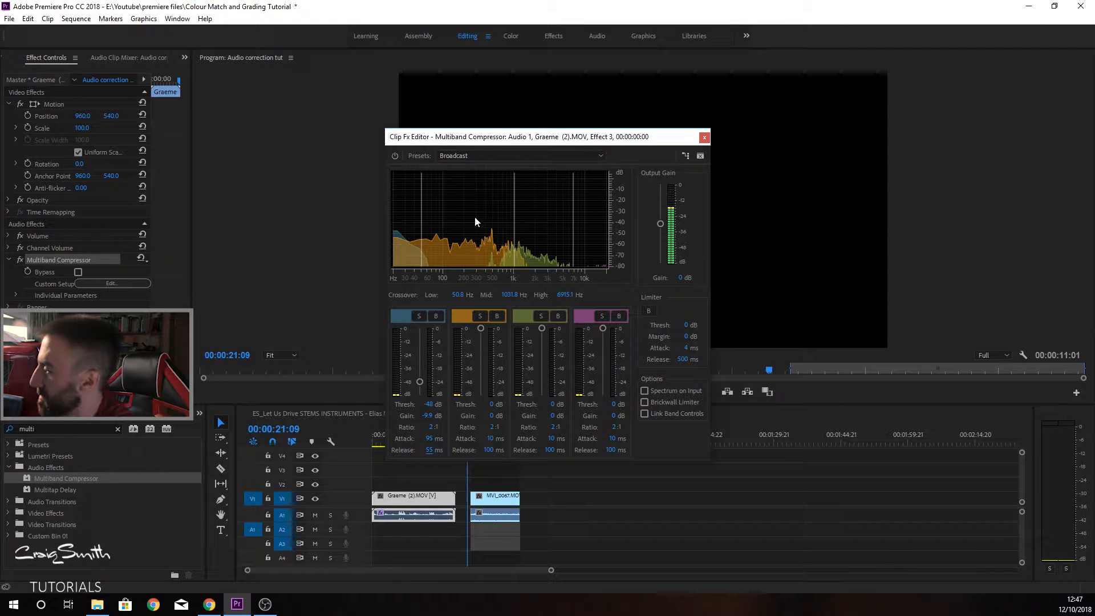
pyautogui.press('space')
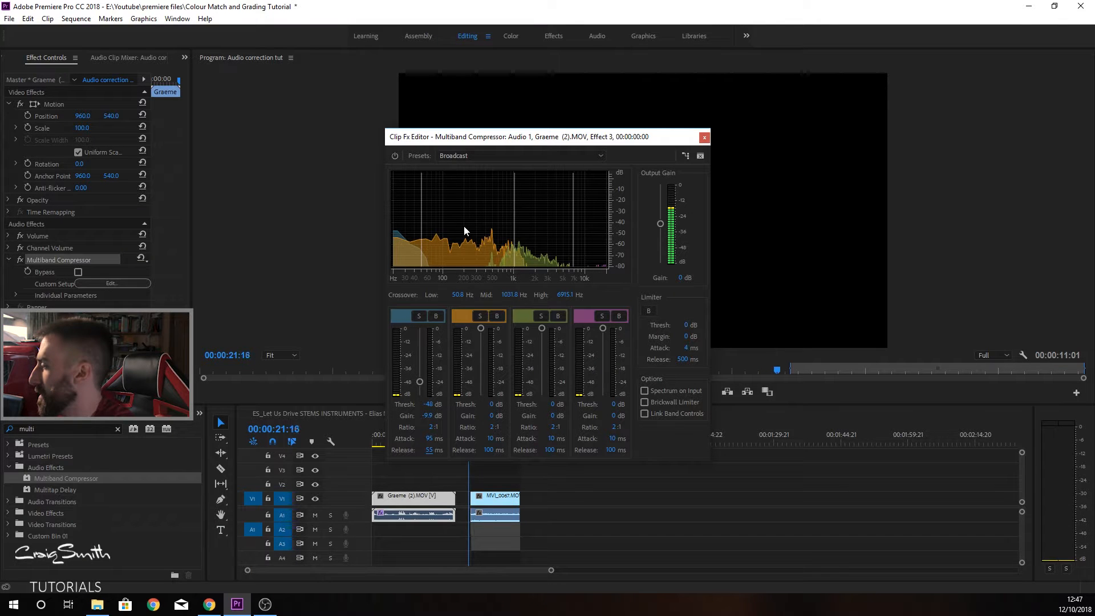
pyautogui.click(367, 436)
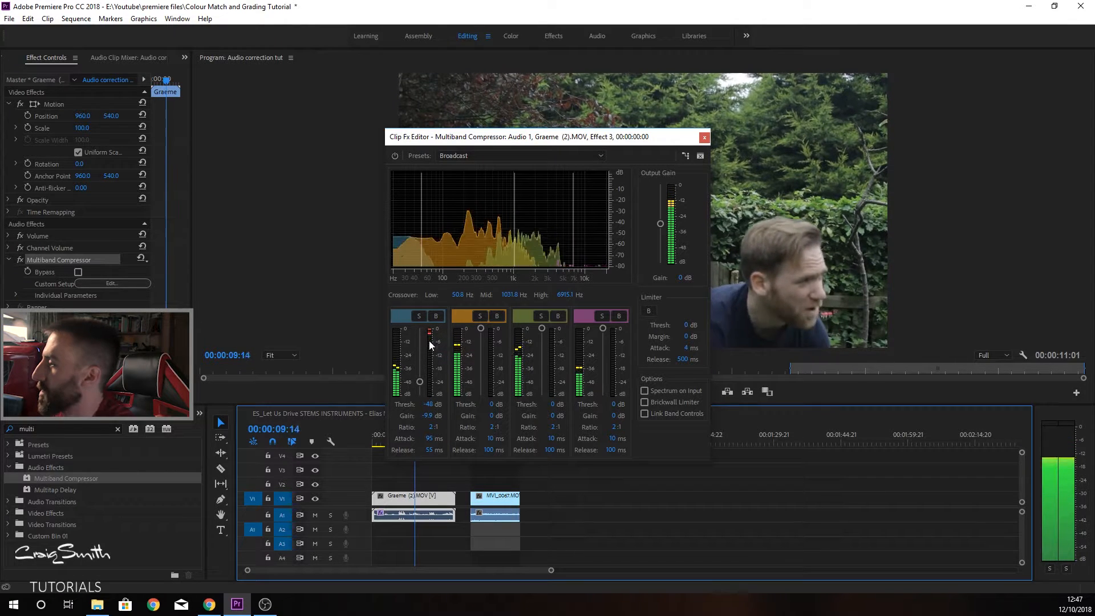
pyautogui.press('space')
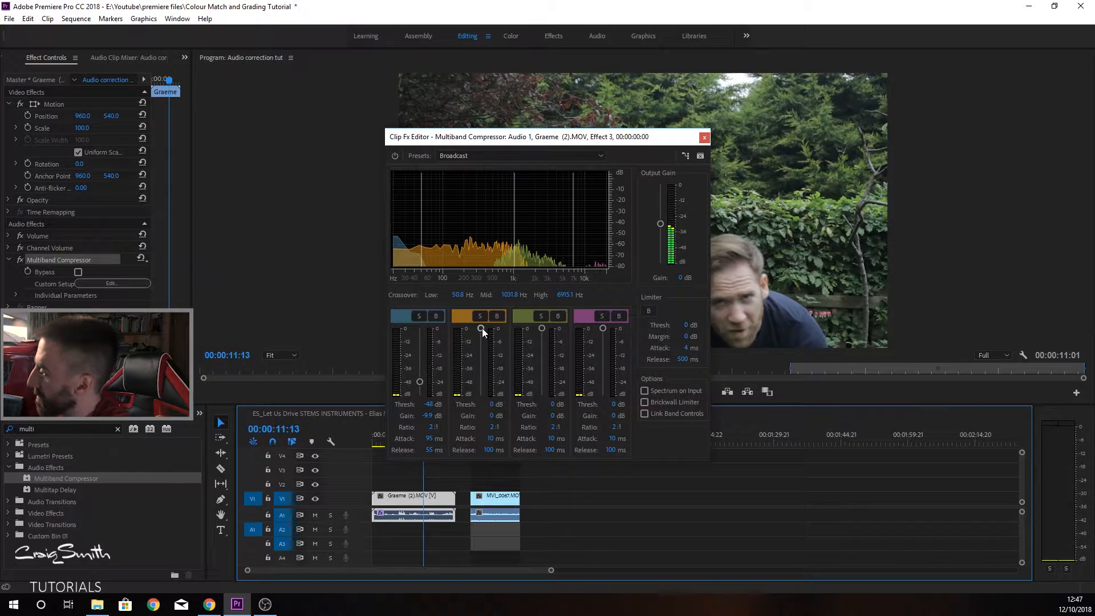
# Step: Set the orange band's threshold to -33 dB, gain to -2 dB and attack to 36 ms while auditioning the clip
pyautogui.moveTo(481, 329); pyautogui.dragTo(478, 347)
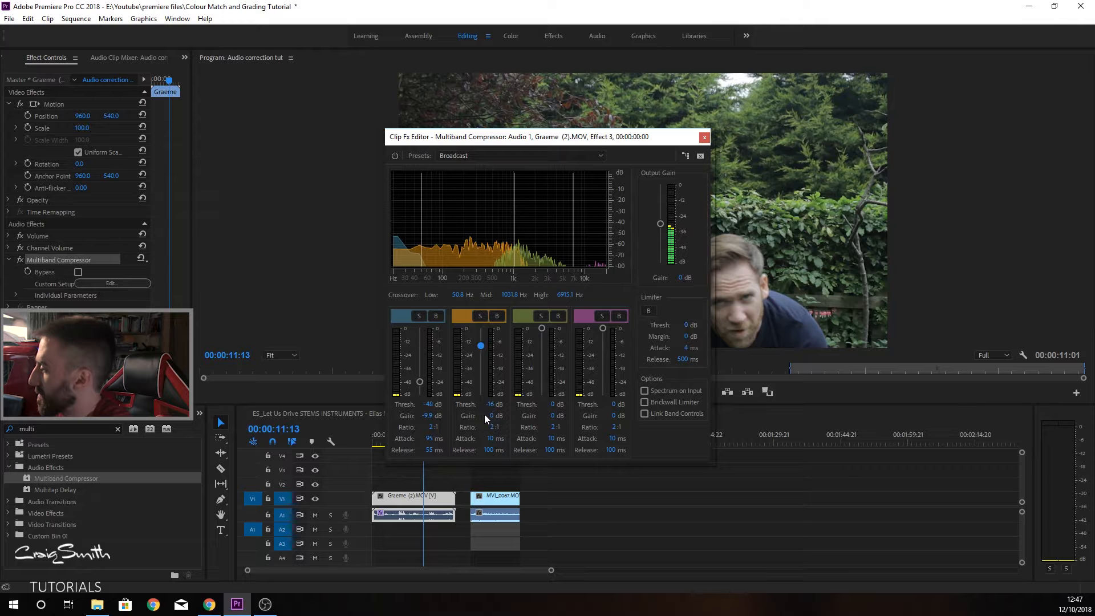
pyautogui.moveTo(481, 358); pyautogui.dragTo(482, 376)
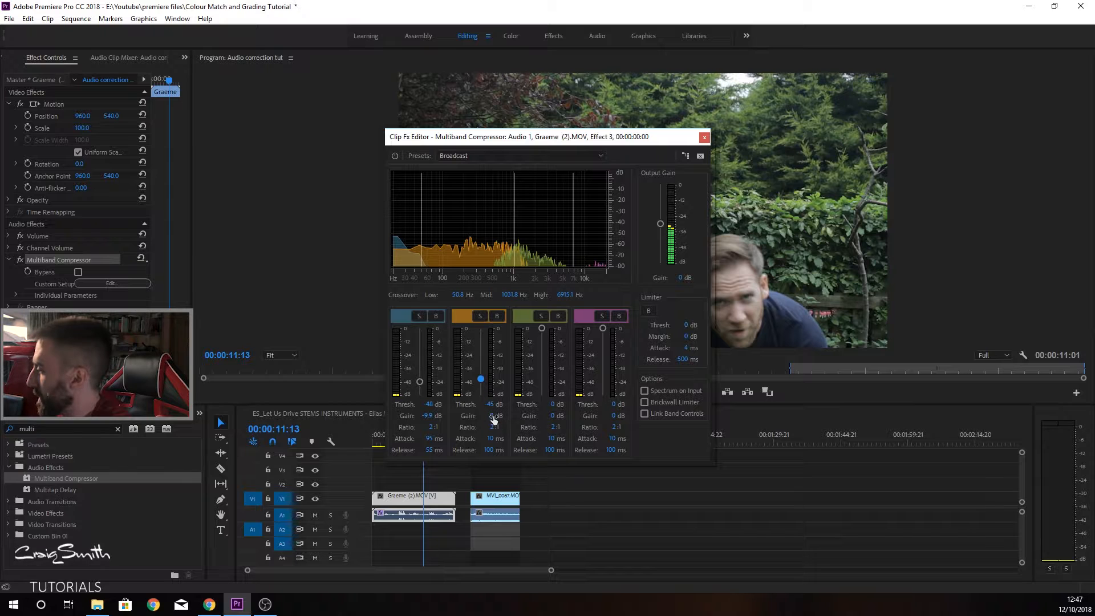
pyautogui.moveTo(488, 415); pyautogui.dragTo(504, 437)
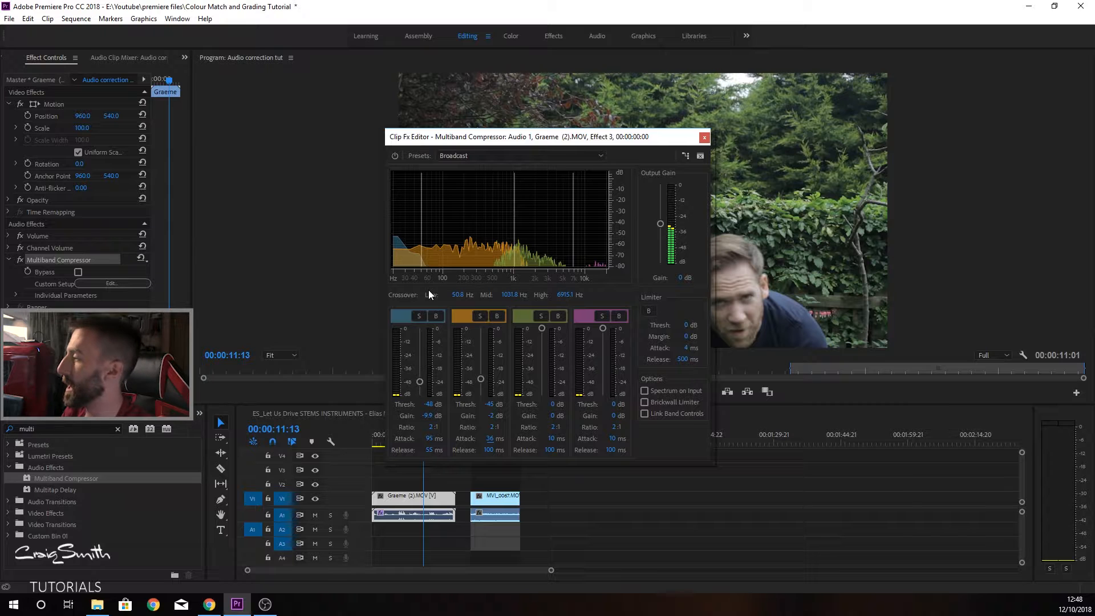
pyautogui.press('space')
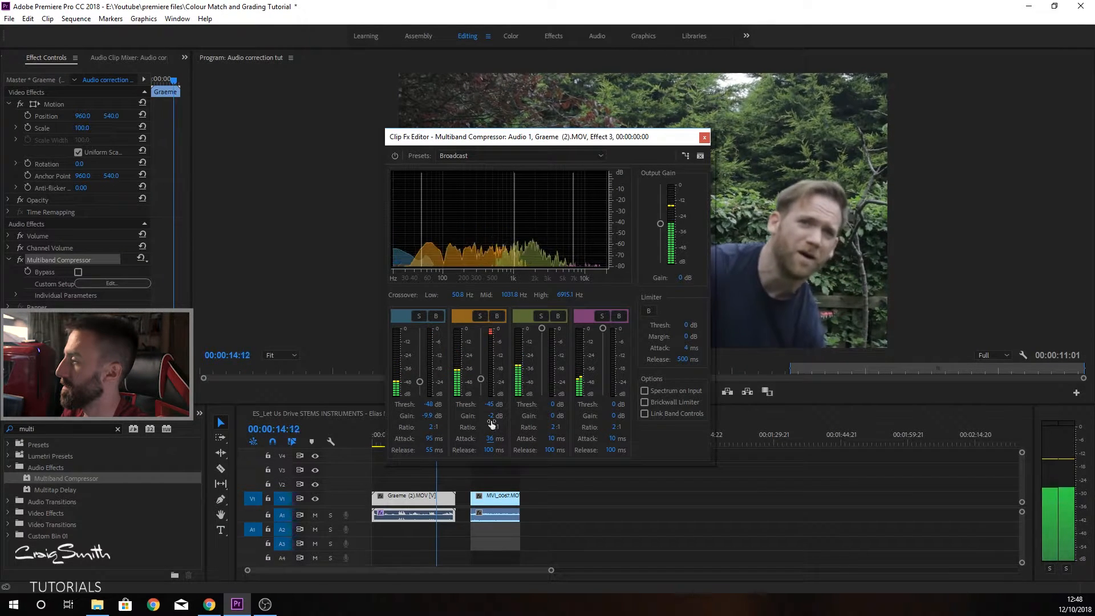
pyautogui.moveTo(483, 379); pyautogui.dragTo(481, 365)
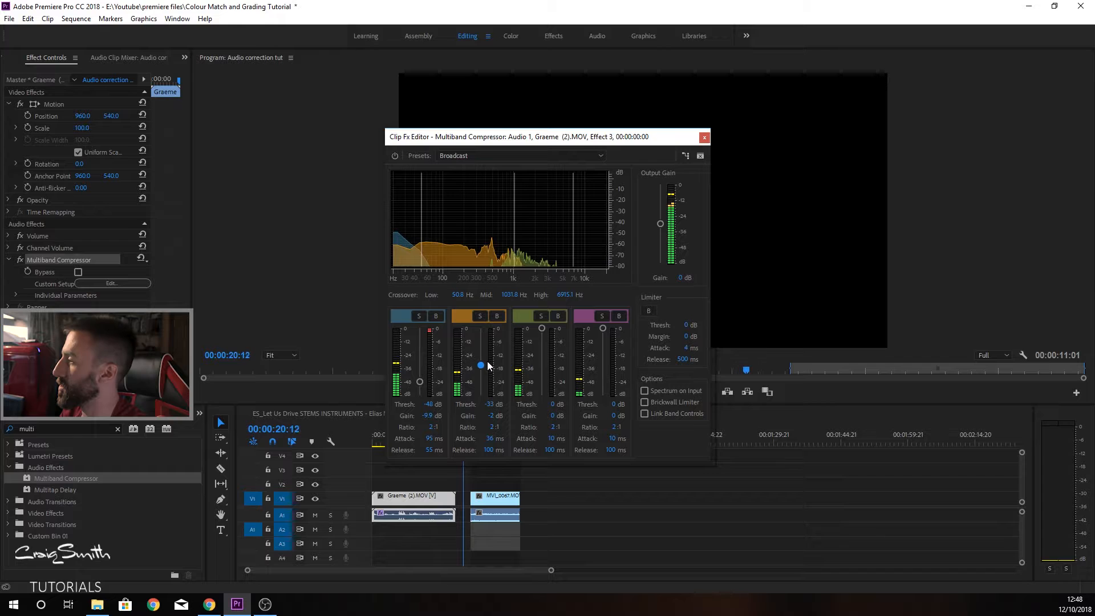
# Step: Set the purple high band's threshold to -50 dB and gain to -17 dB, and replay the first clip from its start
pyautogui.moveTo(604, 329); pyautogui.dragTo(606, 404)
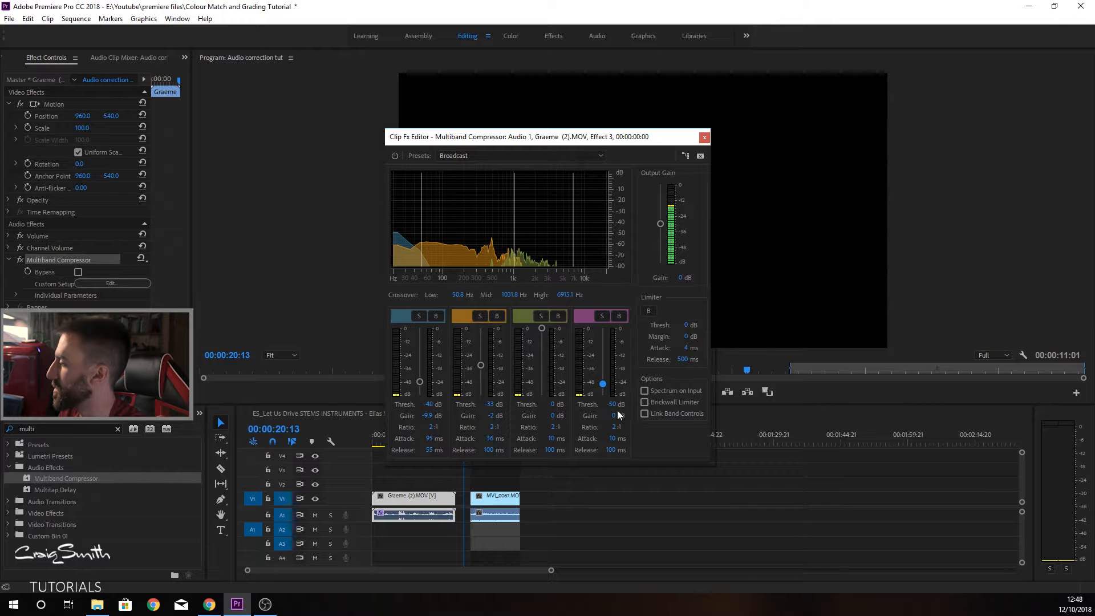
pyautogui.moveTo(614, 415); pyautogui.dragTo(607, 415)
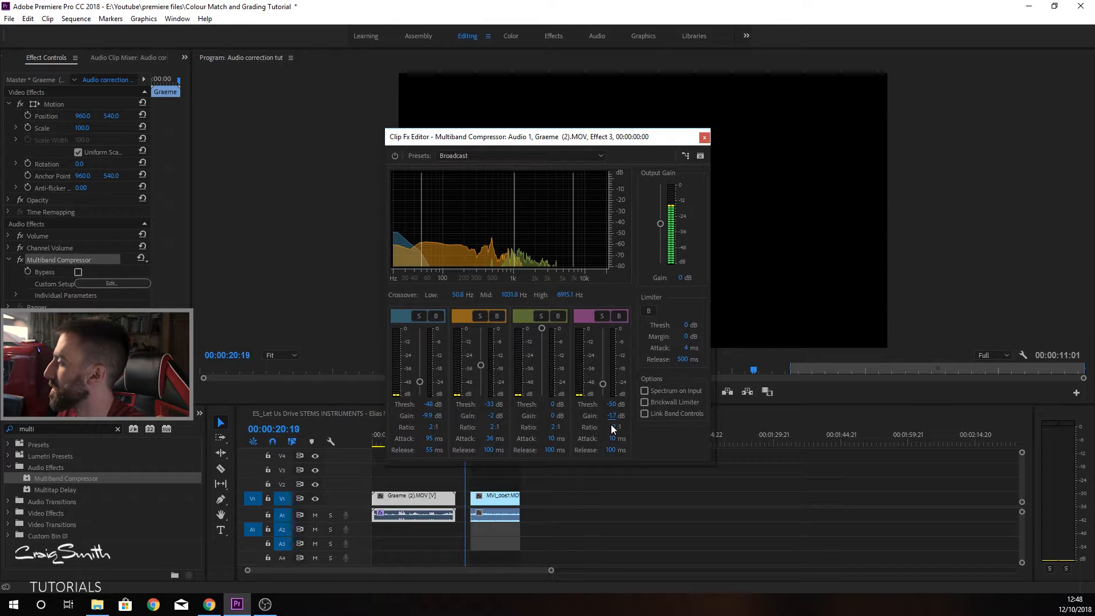
pyautogui.click(378, 444)
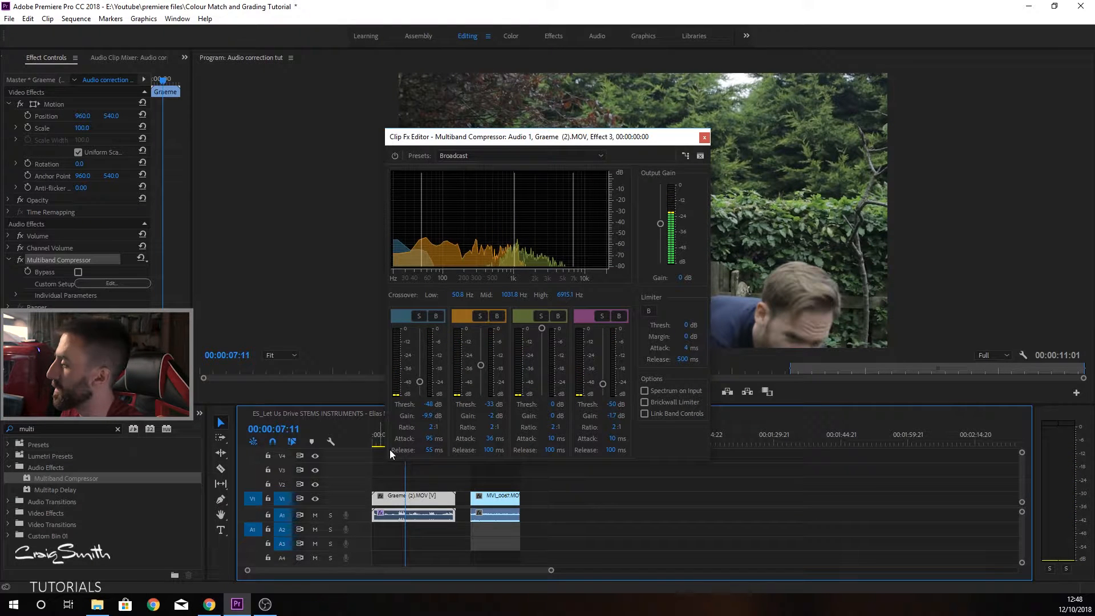
# Step: Compare the first clip's sound with the Multiband Compressor switched off and on during playback
pyautogui.click(22, 259)
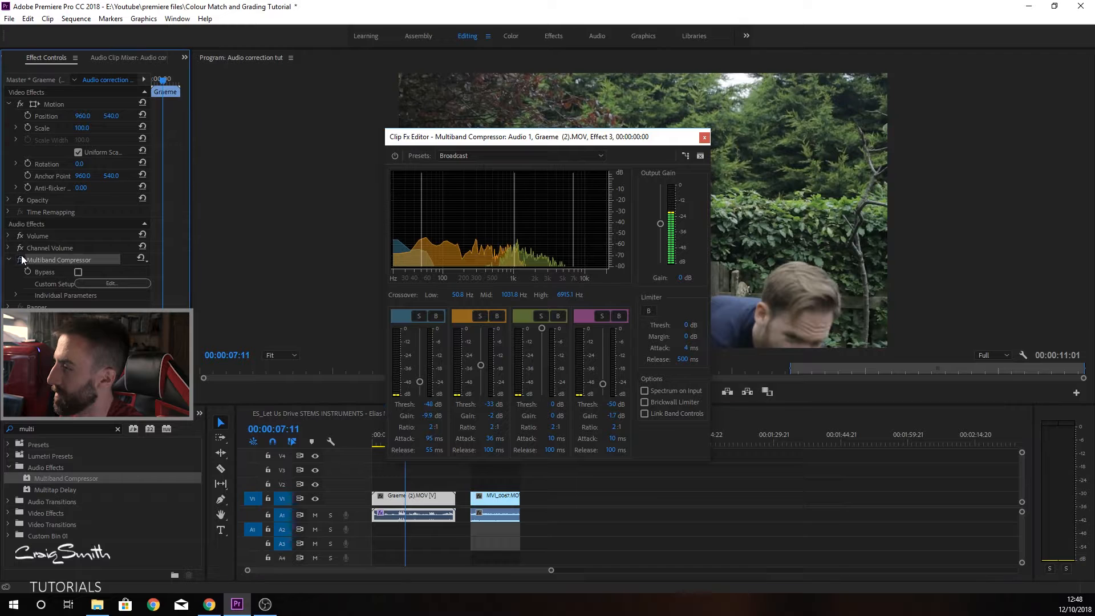
pyautogui.press('space')
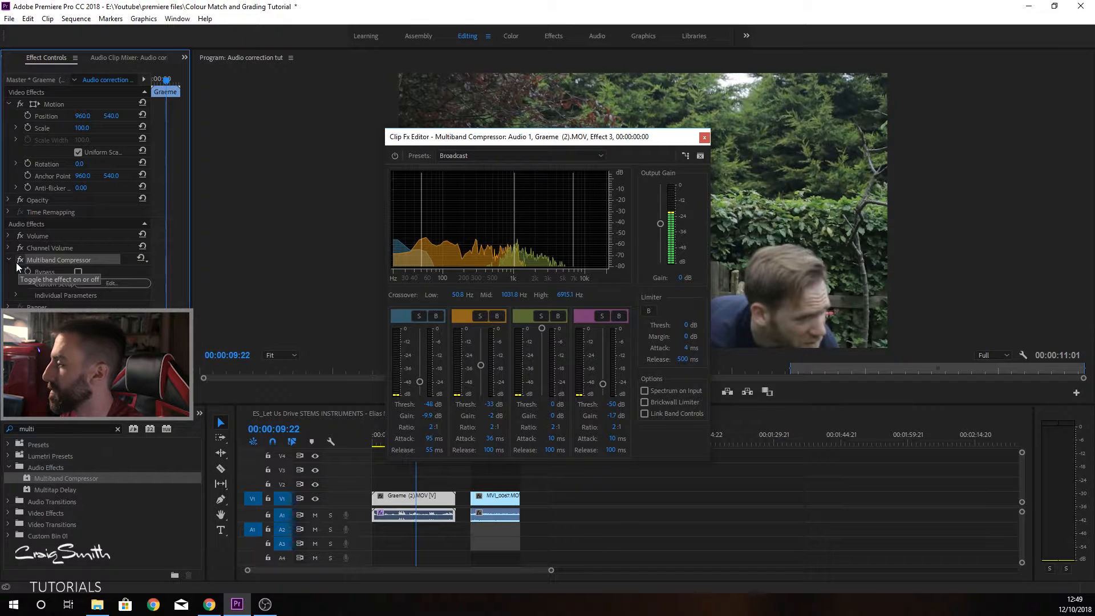
pyautogui.press('space')
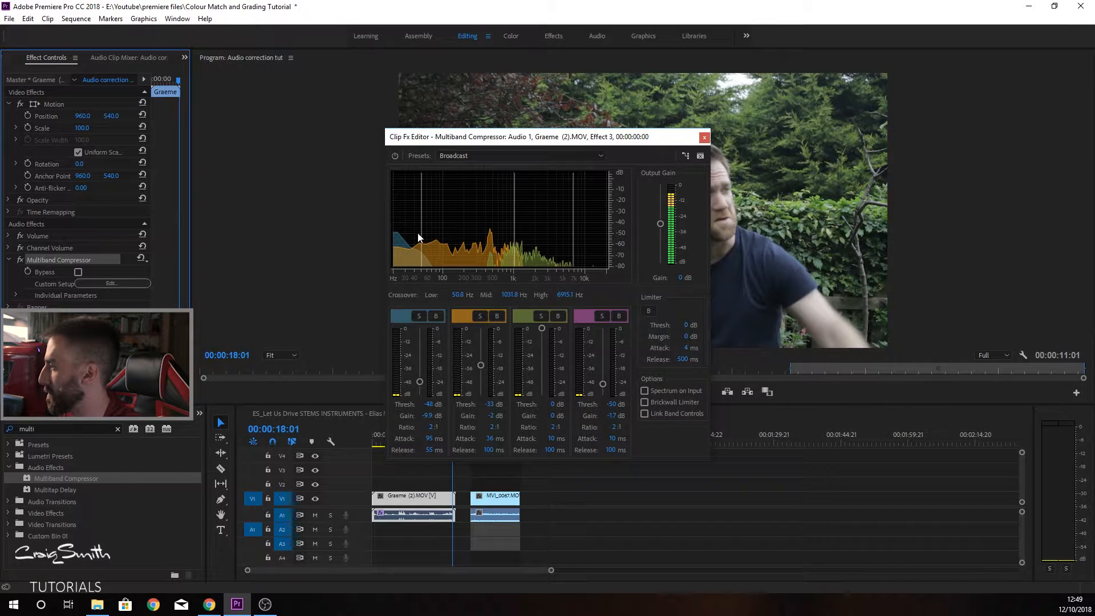
# Step: Lower the low crossover to 43 Hz and the low band's gain to -12.7 dB, and replay the first clip
pyautogui.moveTo(420, 233); pyautogui.dragTo(414, 232)
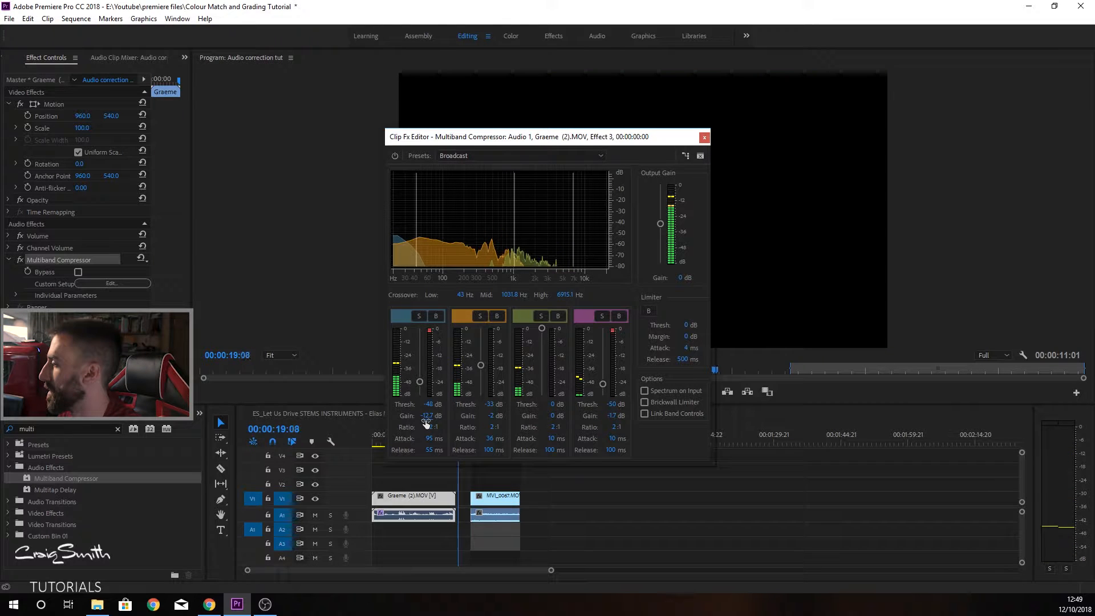
pyautogui.click(376, 434)
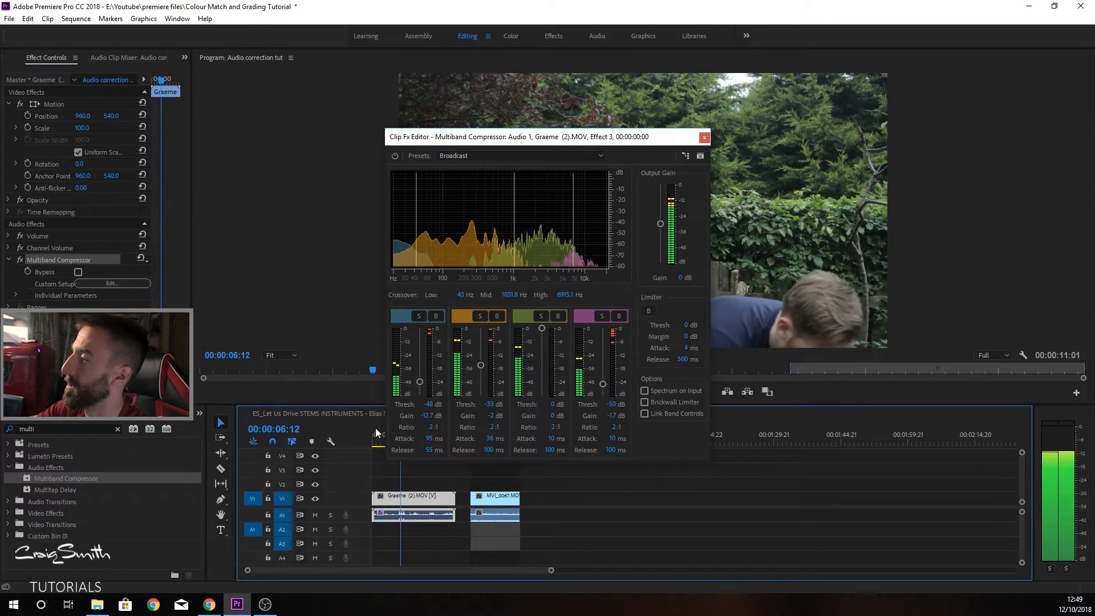
pyautogui.press('space')
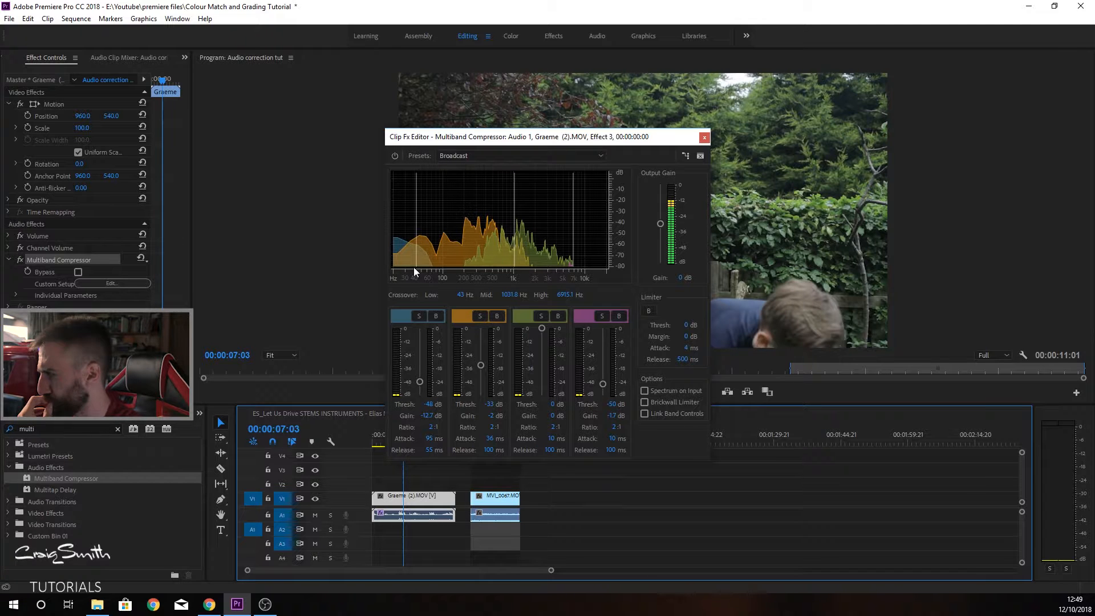
# Step: Apply the Multiband Compressor audio effect to the second clip, MVI_0067.MOV, with the playhead placed on it
pyautogui.click(545, 500)
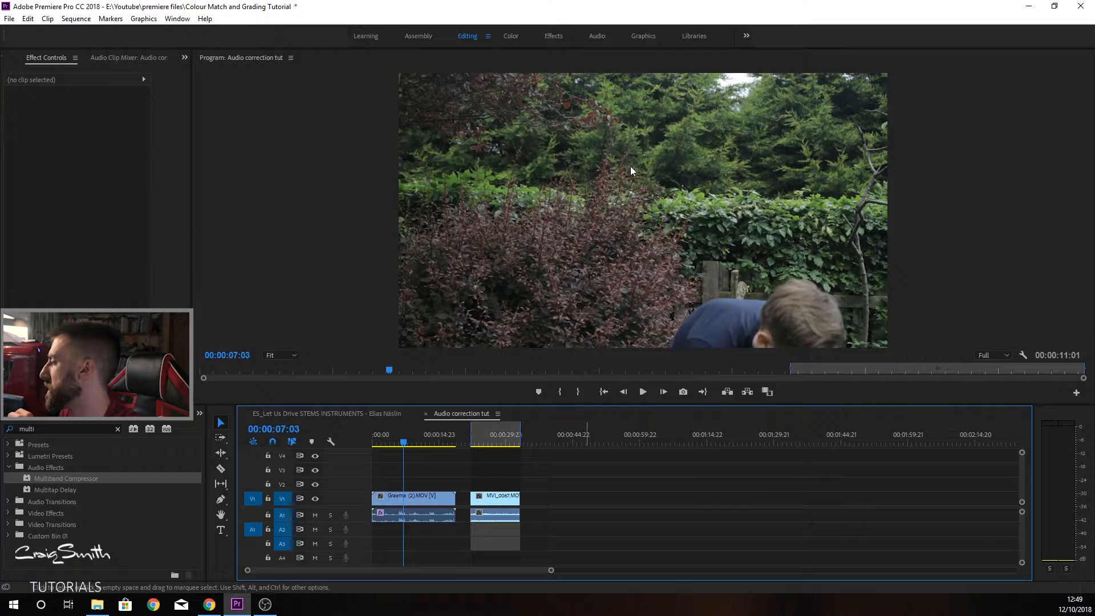
pyautogui.click(489, 446)
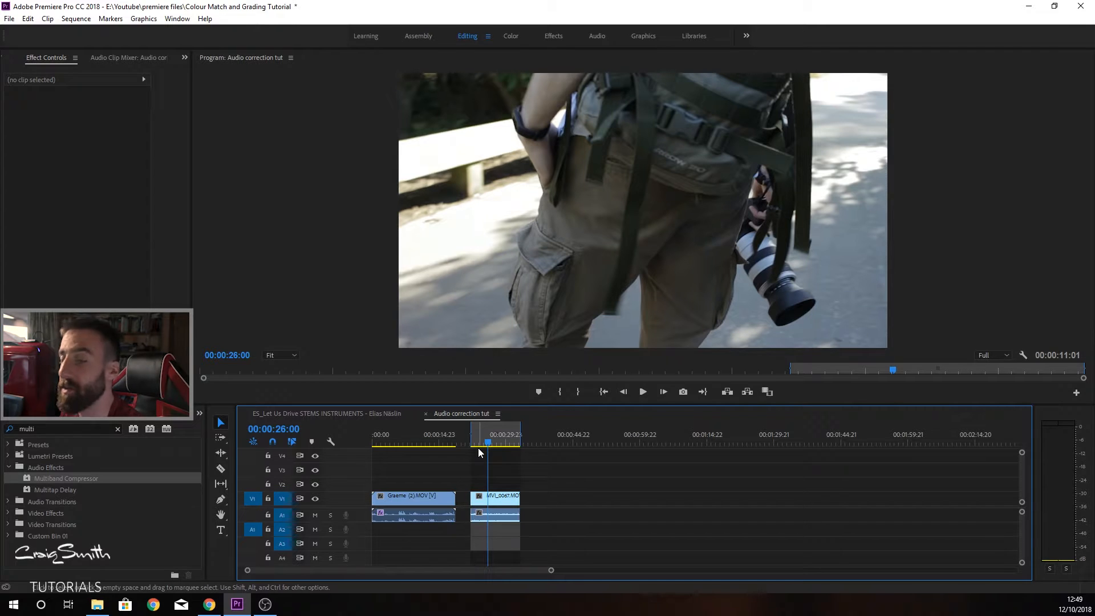
pyautogui.click(474, 497)
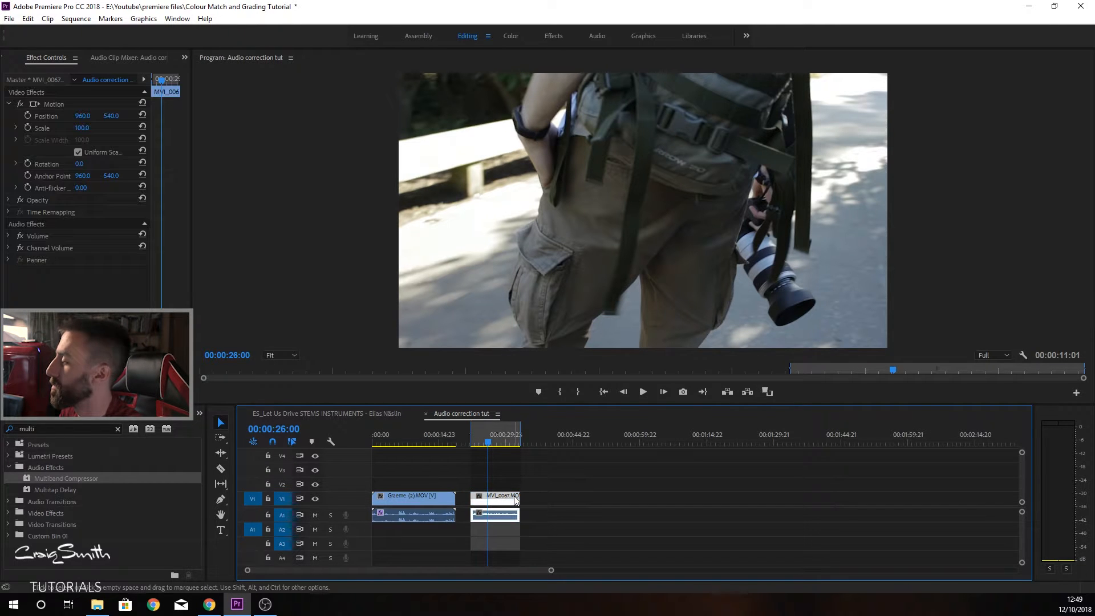
pyautogui.moveTo(49, 485); pyautogui.dragTo(501, 508)
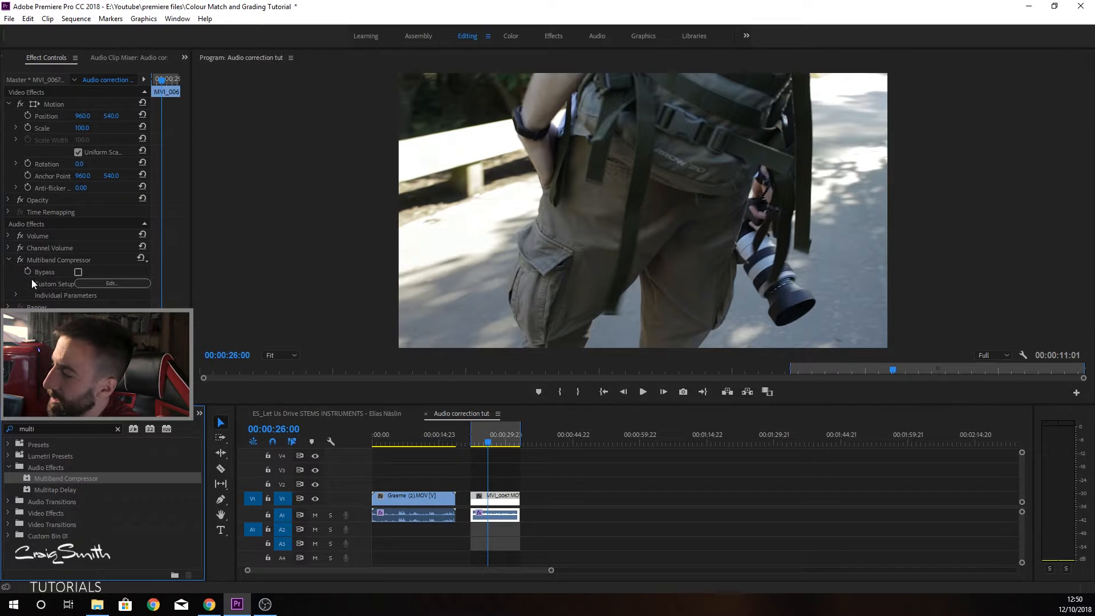
pyautogui.click(54, 259)
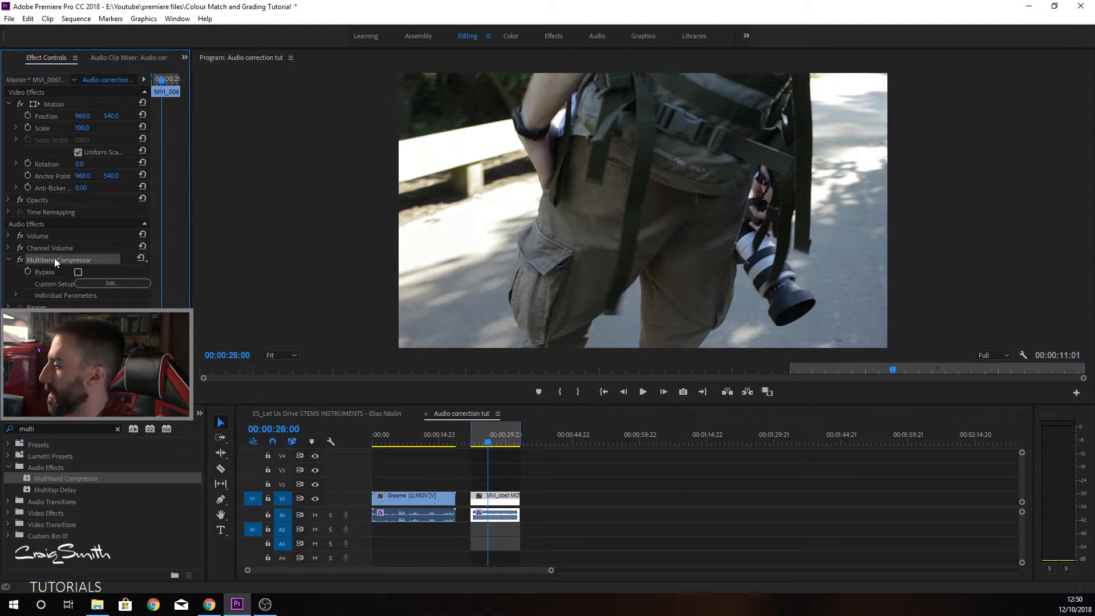
pyautogui.moveTo(53, 475); pyautogui.dragTo(486, 498)
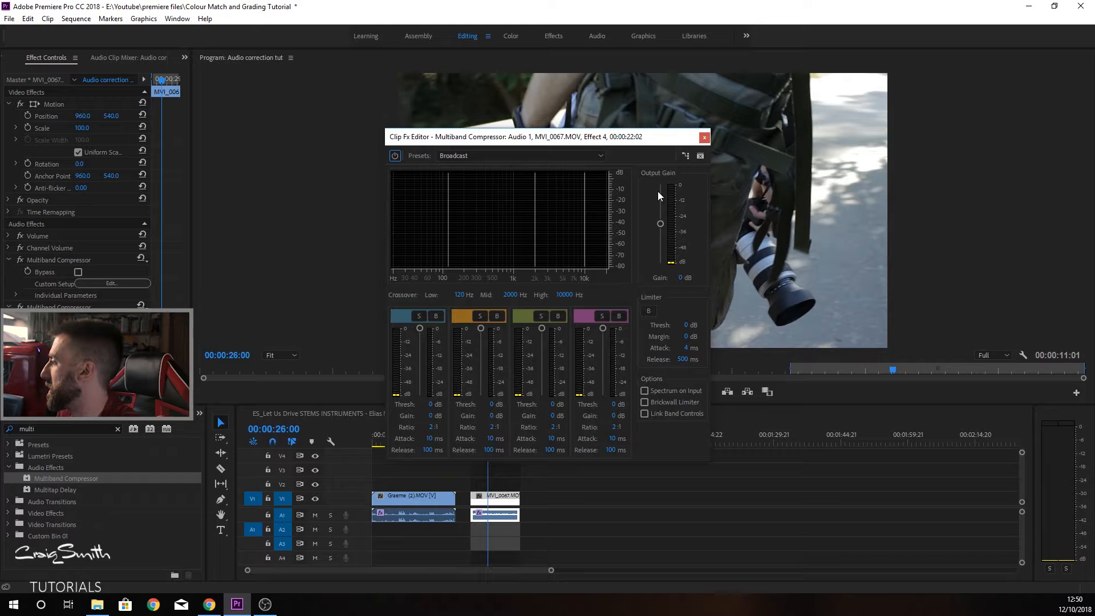
pyautogui.click(705, 137)
pyautogui.click(120, 306)
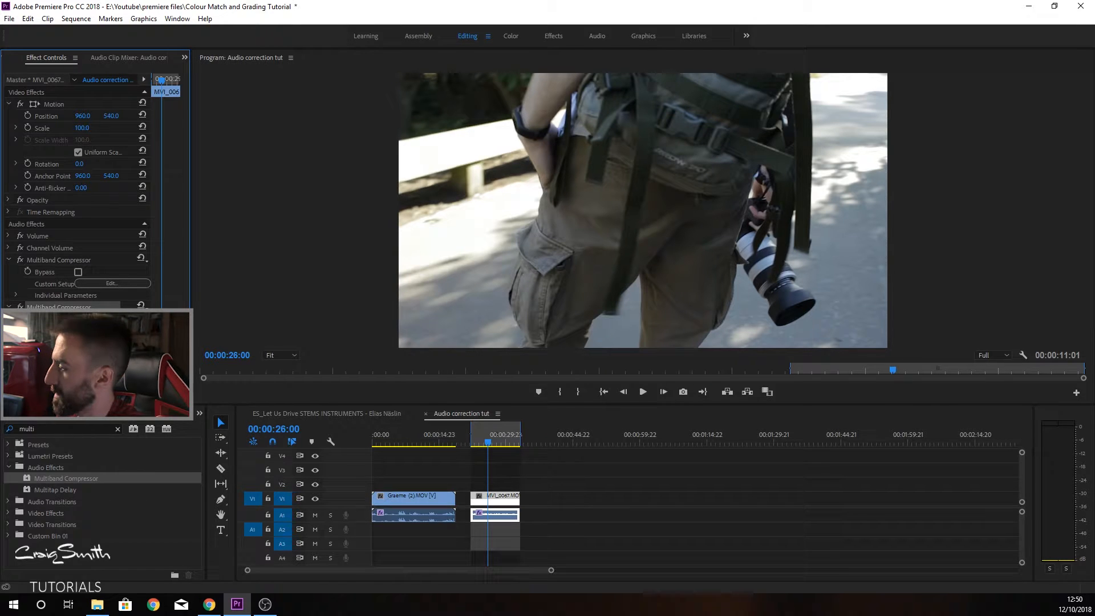
pyautogui.press('Delete')
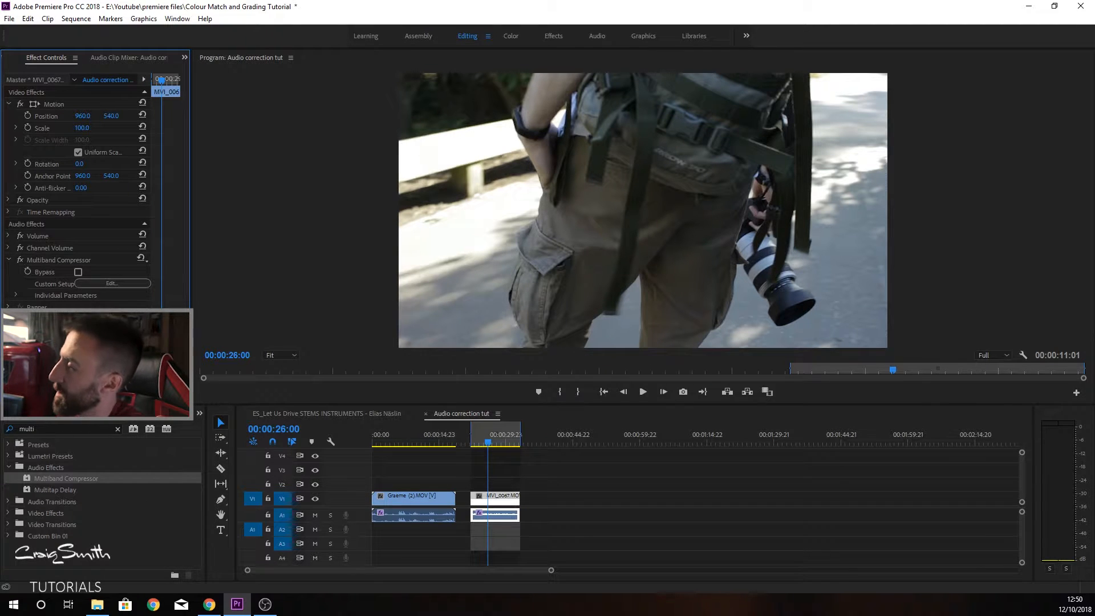
# Step: Open the second clip's compressor editor, set the low band's threshold to -51 dB and gain to -6 dB, and play it
pyautogui.click(108, 284)
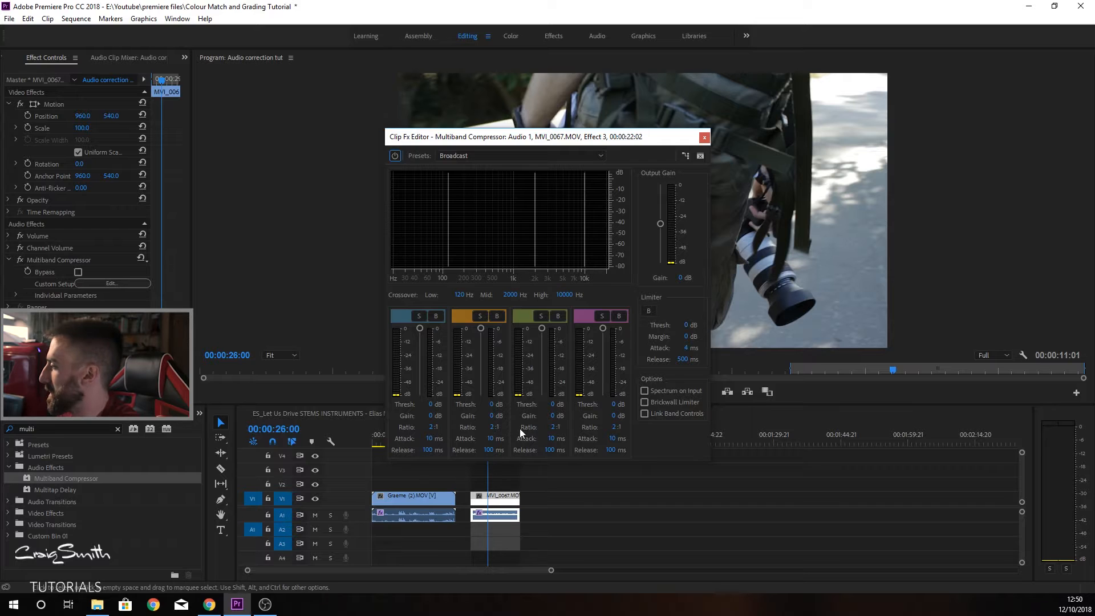
pyautogui.moveTo(419, 341); pyautogui.dragTo(420, 388)
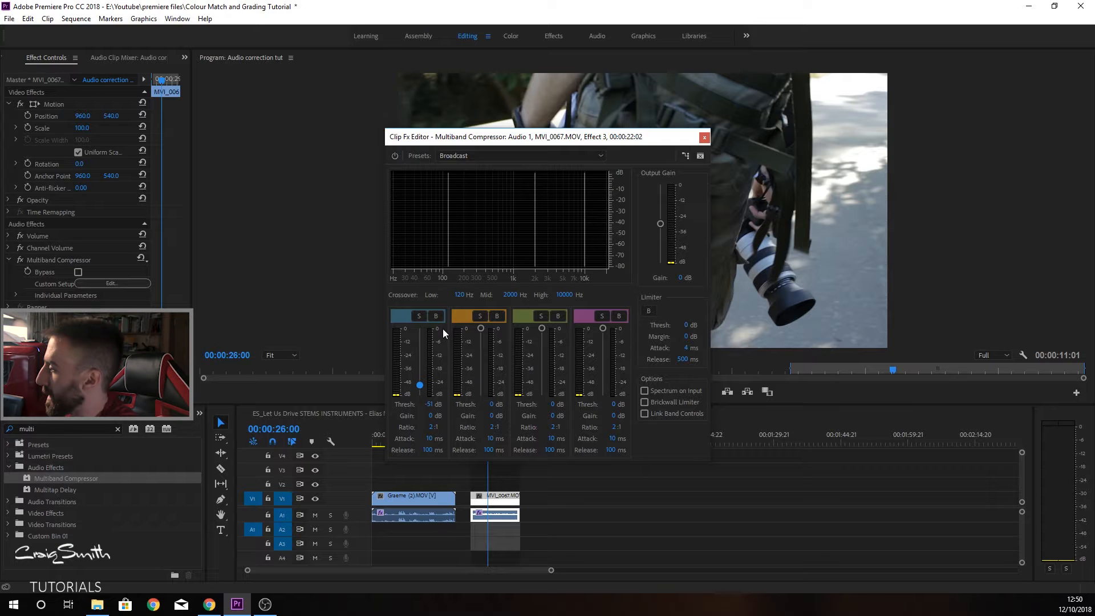
pyautogui.moveTo(432, 416); pyautogui.dragTo(409, 417)
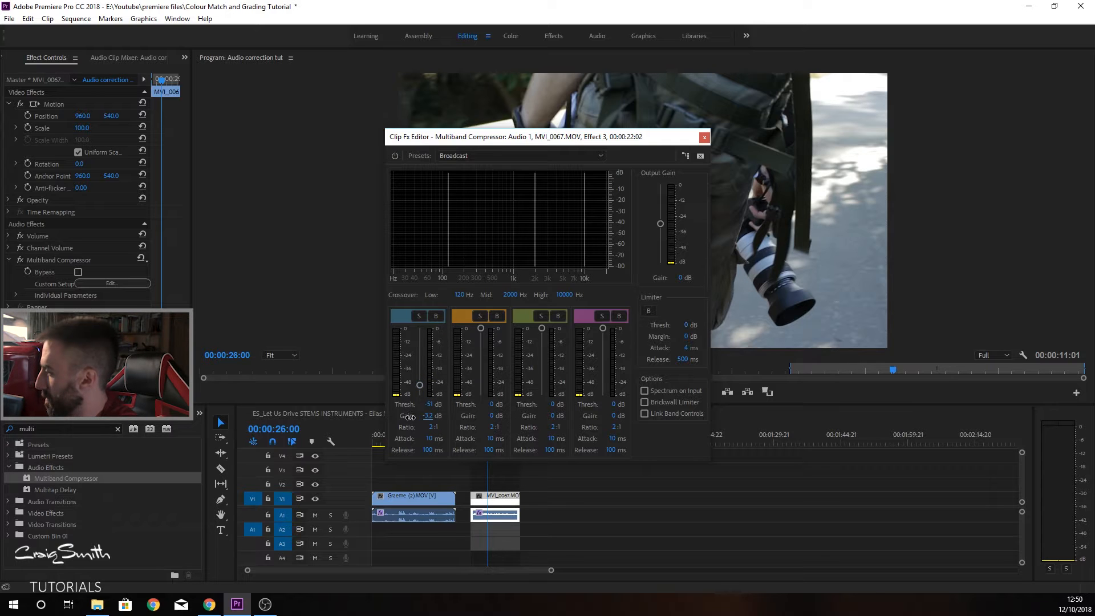
pyautogui.moveTo(396, 418); pyautogui.dragTo(395, 418)
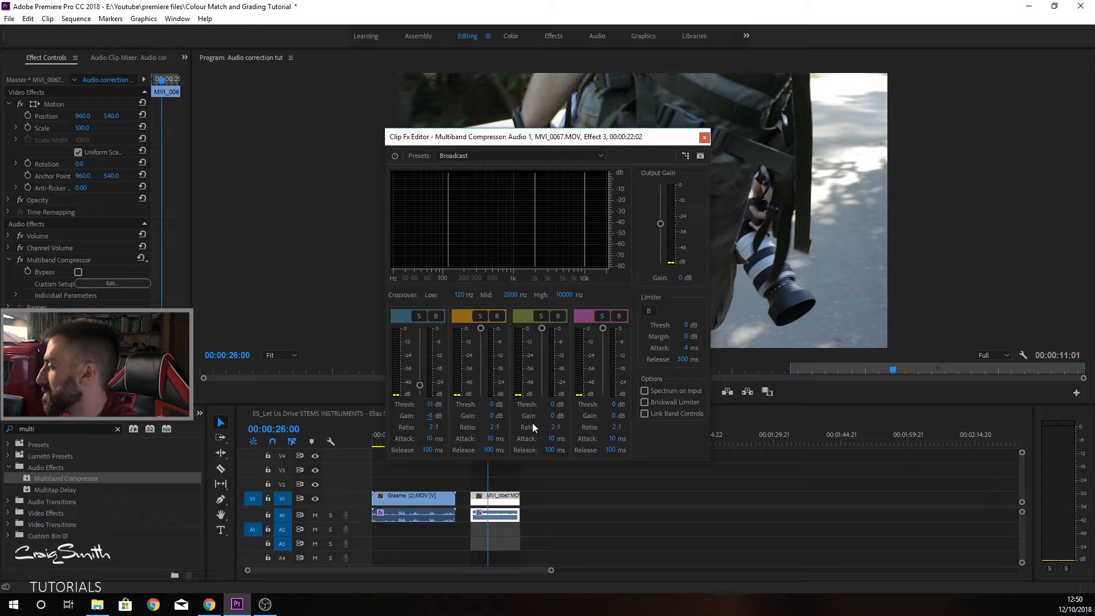
pyautogui.press('space')
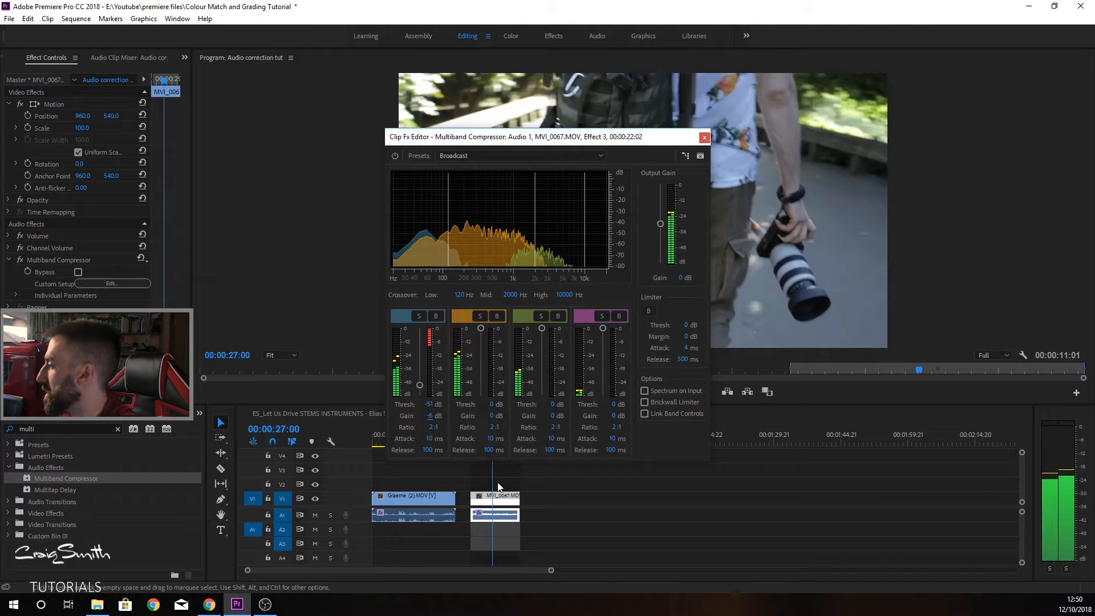
# Step: Set the low band's attack to 99 ms and release to 33 ms, and return to the second clip's start for playback
pyautogui.click(430, 437)
pyautogui.write('55')
pyautogui.press('Return')
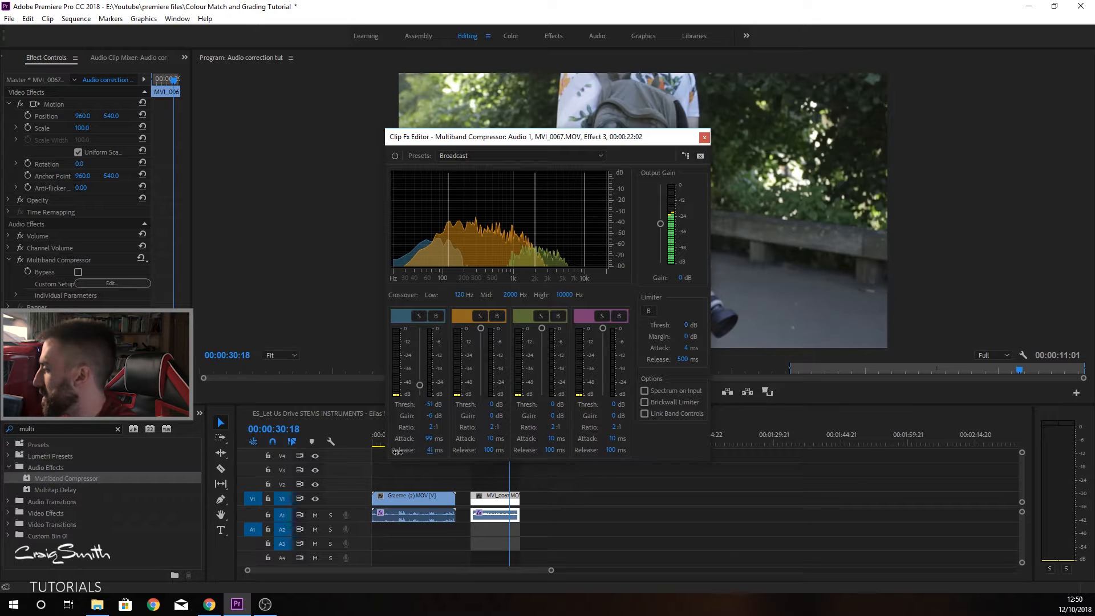
pyautogui.click(475, 477)
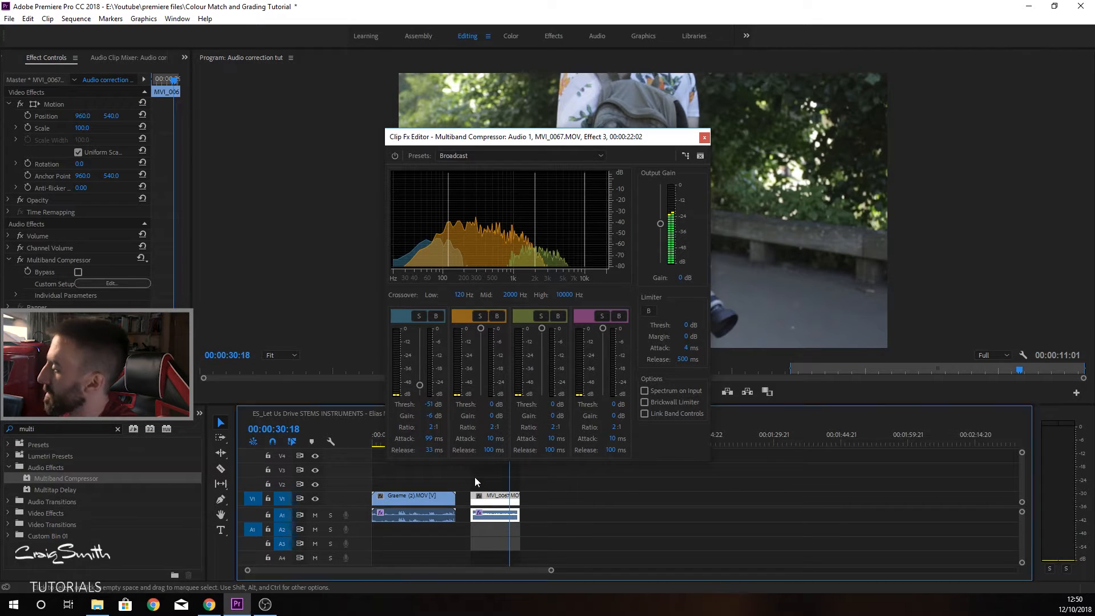
pyautogui.press('space')
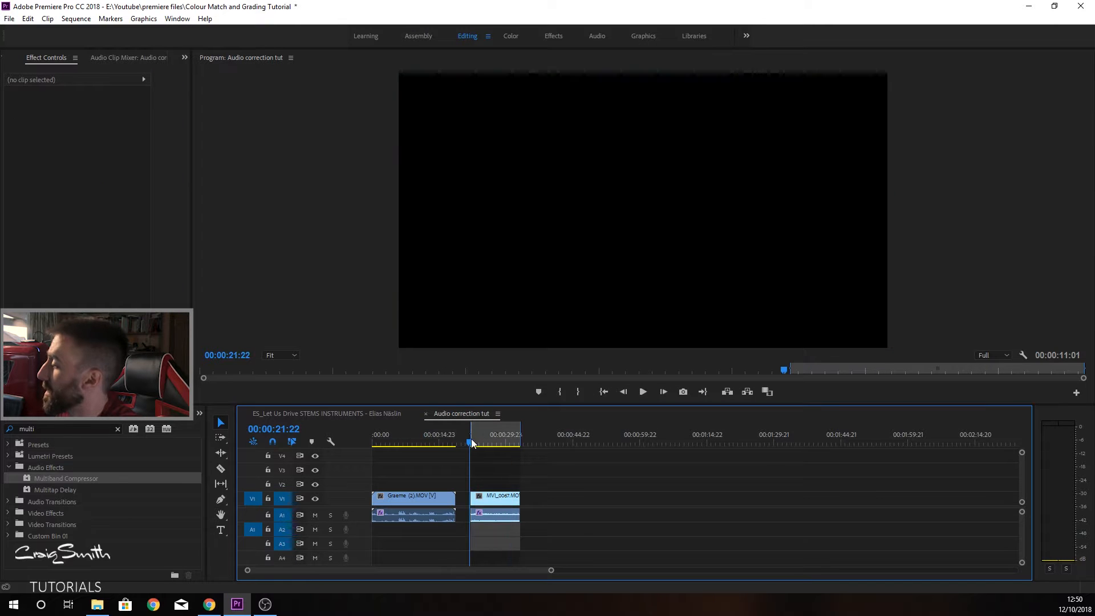
# Step: Set the second clip's crossovers to about 185.2, 2241.3 and 12957.7 Hz, and its low band gain to -7.7 dB while auditioning
pyautogui.click(496, 498)
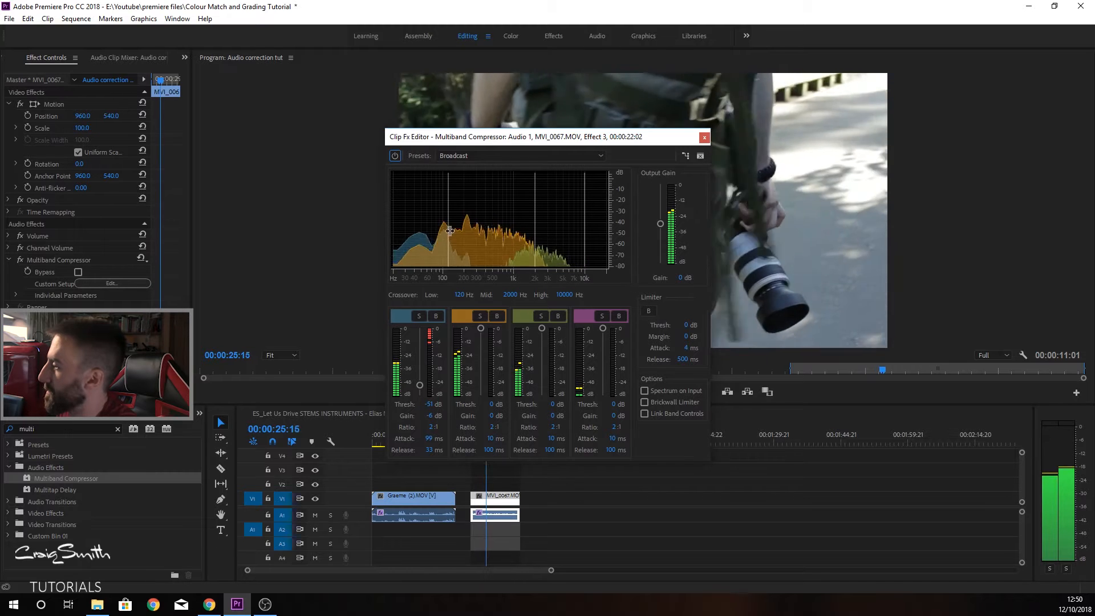
pyautogui.moveTo(448, 213); pyautogui.dragTo(437, 214)
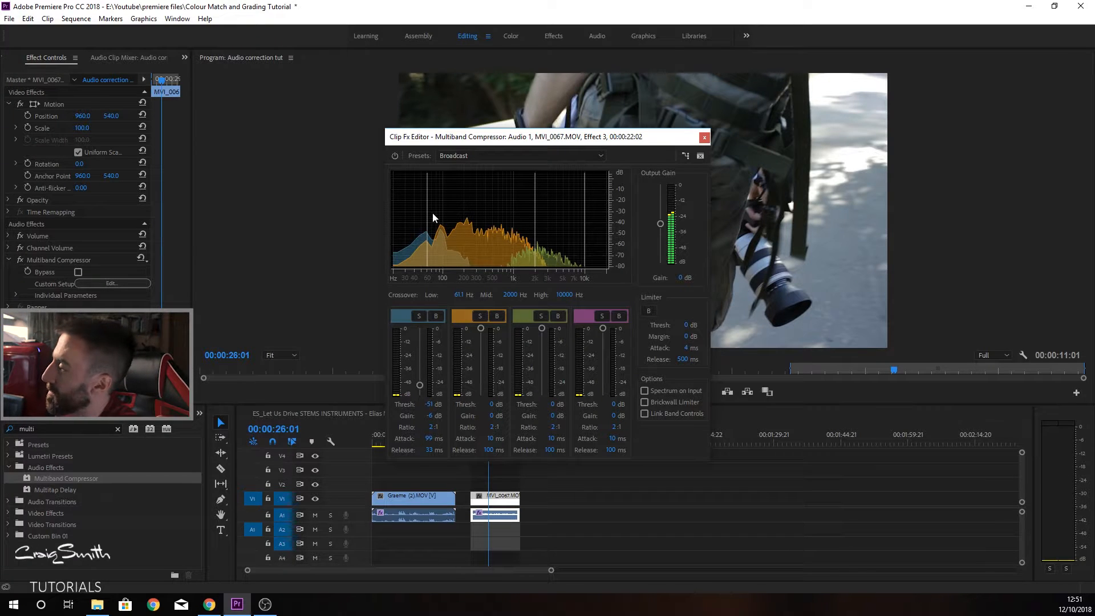
pyautogui.moveTo(471, 226); pyautogui.dragTo(472, 227)
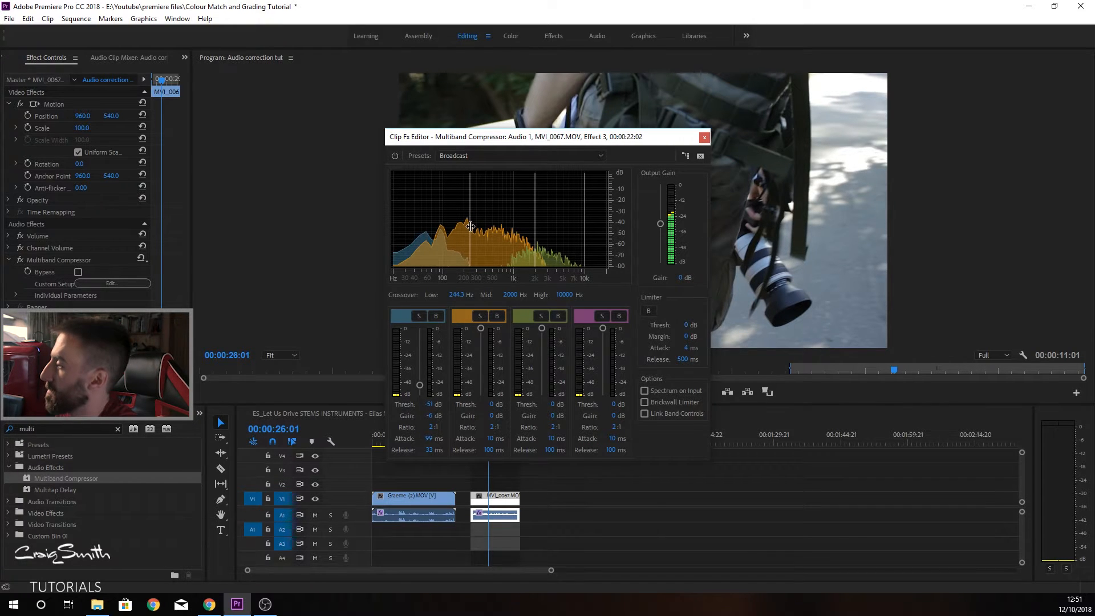
pyautogui.moveTo(470, 226); pyautogui.dragTo(468, 227)
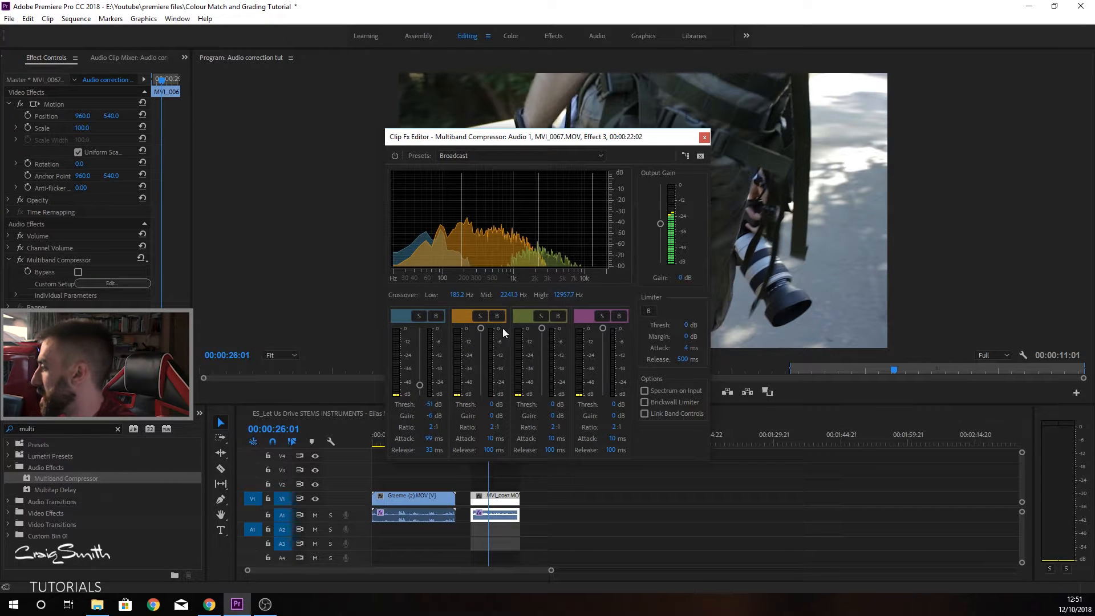
pyautogui.press('space')
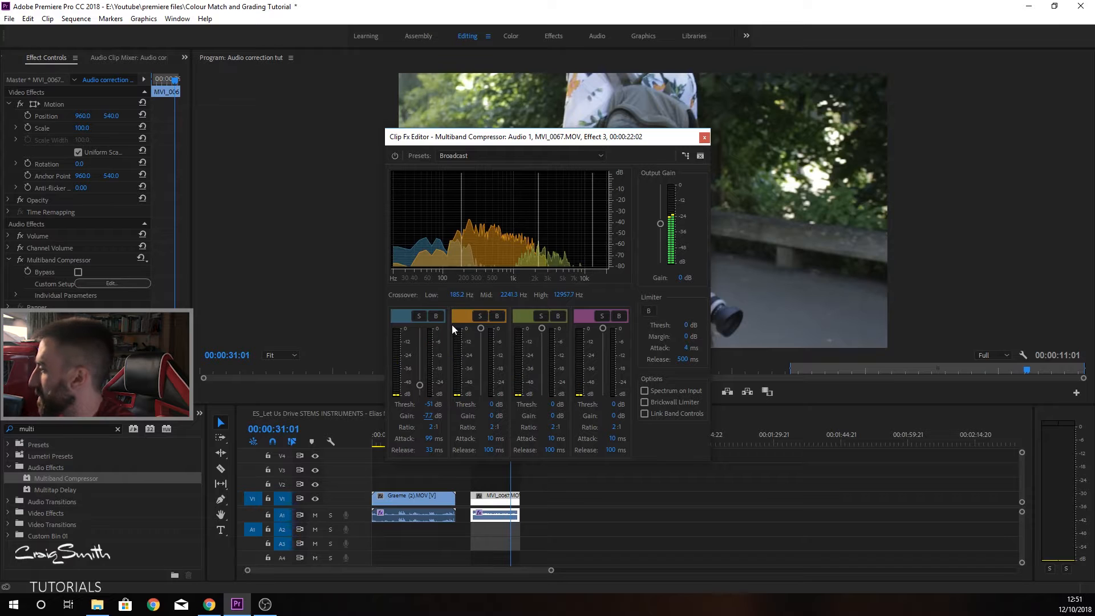
# Step: Set the second clip's low band gain to -10.9 dB and move the playhead back to that clip for playback
pyautogui.moveTo(427, 416); pyautogui.dragTo(408, 417)
pyautogui.press('Home')
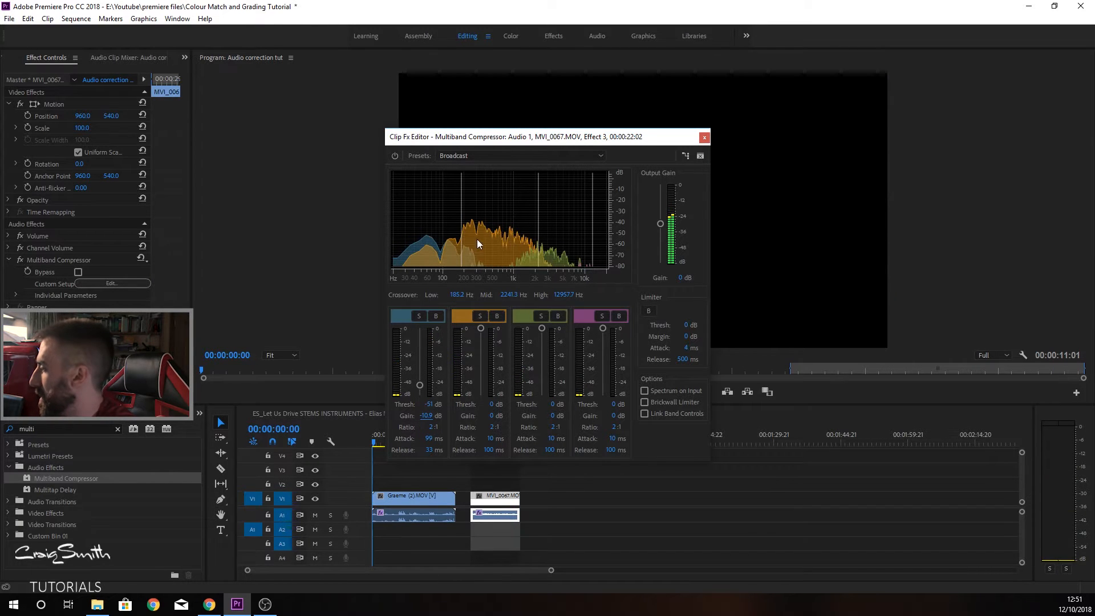
pyautogui.click(476, 470)
pyautogui.click(484, 435)
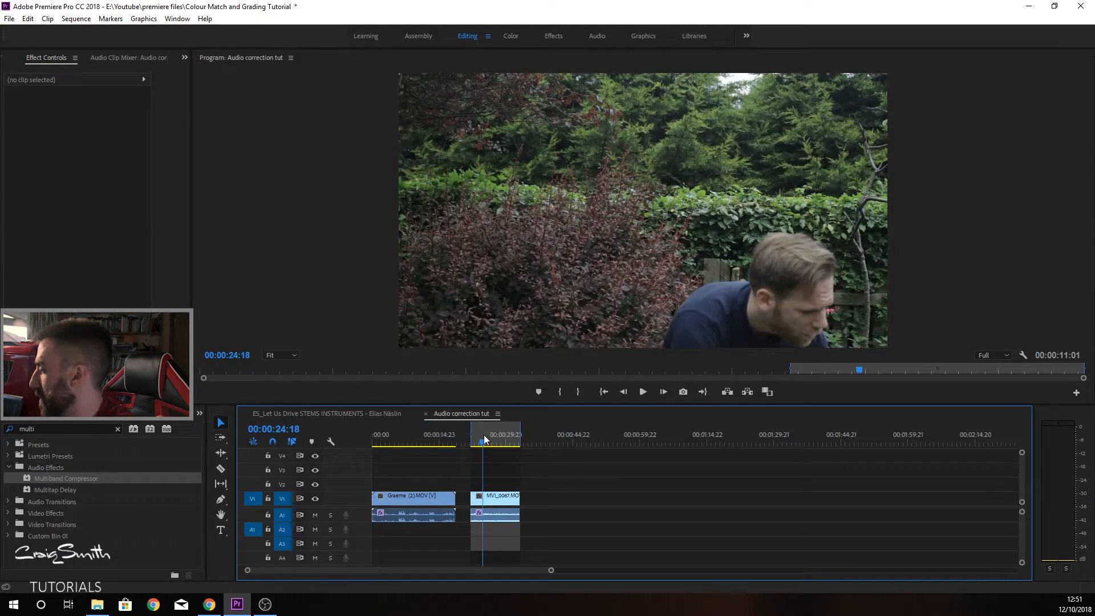
pyautogui.press('space')
# Step: Set the second clip's orange low-mid band to a -33 dB threshold and -3.1 dB gain, and play the clip from just before its start
pyautogui.doubleClick(497, 514)
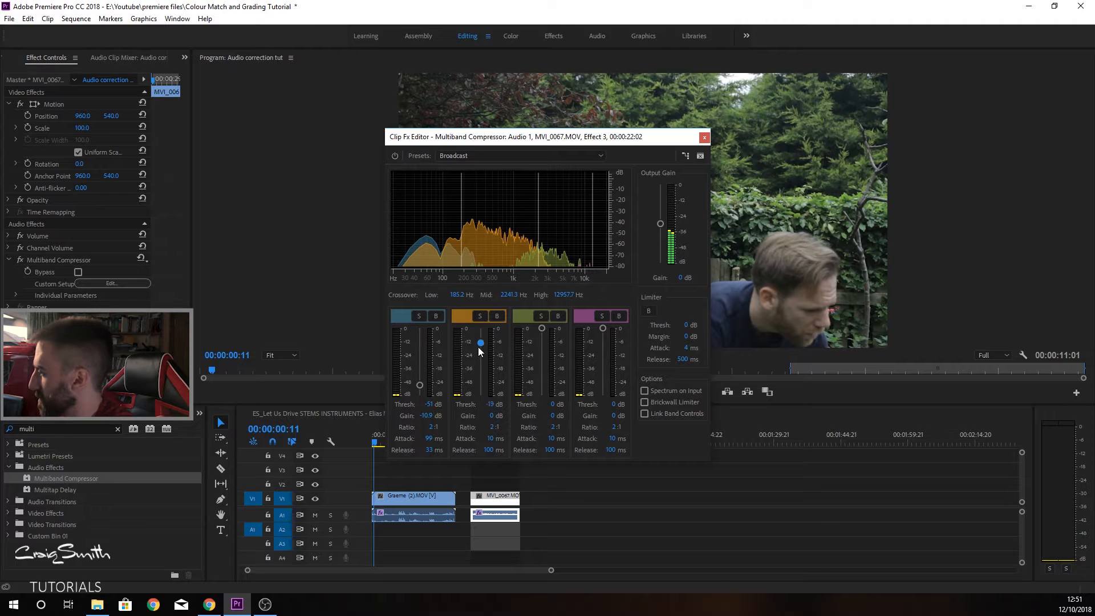
pyautogui.click(474, 469)
pyautogui.click(464, 437)
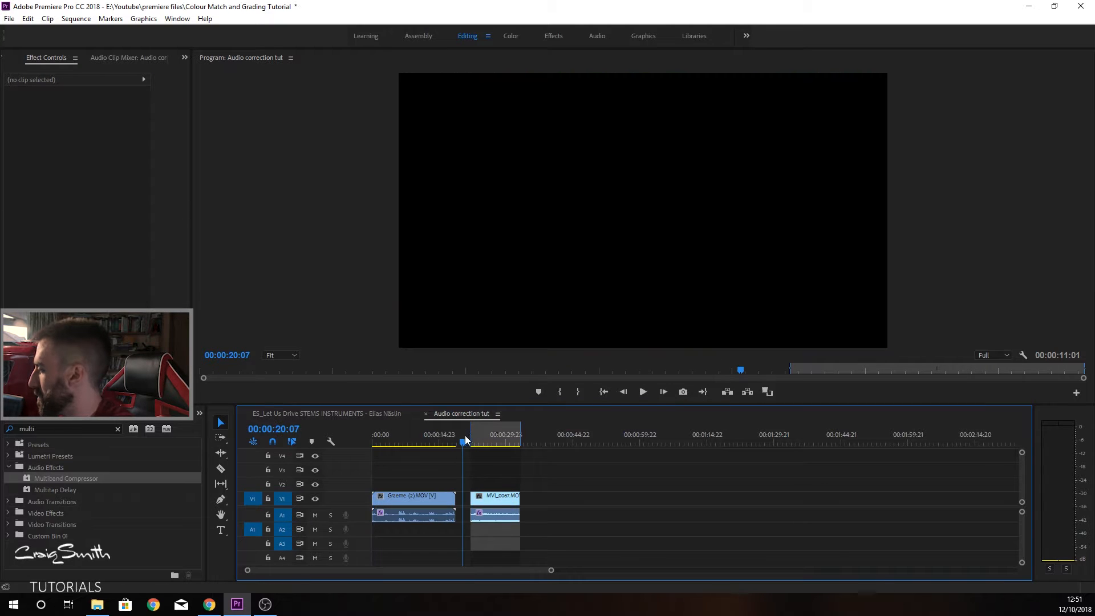
pyautogui.click(497, 494)
pyautogui.press('space')
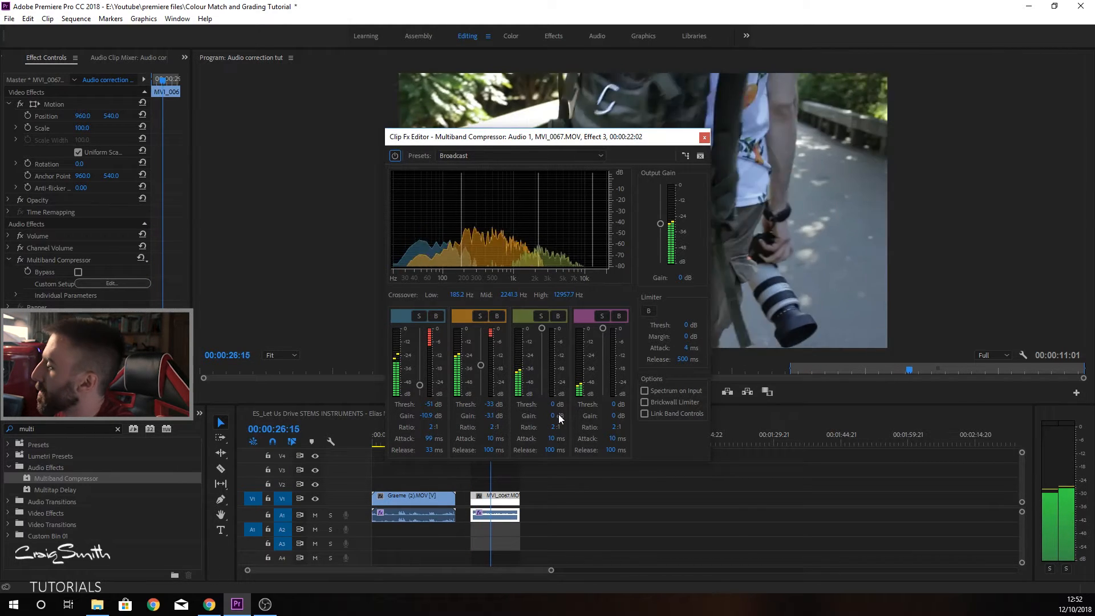
# Step: Set the green third band's threshold to -40 dB, gain to 4.2 dB, attack to 51 ms and release to 142 ms while auditioning the second clip
pyautogui.moveTo(544, 413)
pyautogui.mouseDown()
pyautogui.moveTo(570, 414)
pyautogui.moveTo(550, 419)
pyautogui.mouseUp()
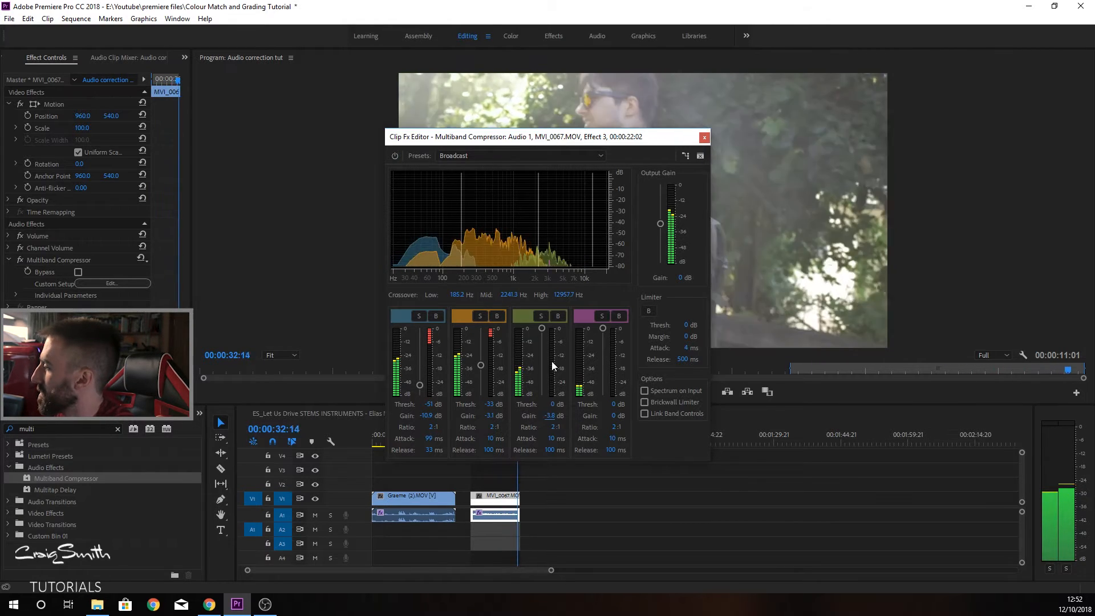
pyautogui.moveTo(542, 330); pyautogui.dragTo(535, 372)
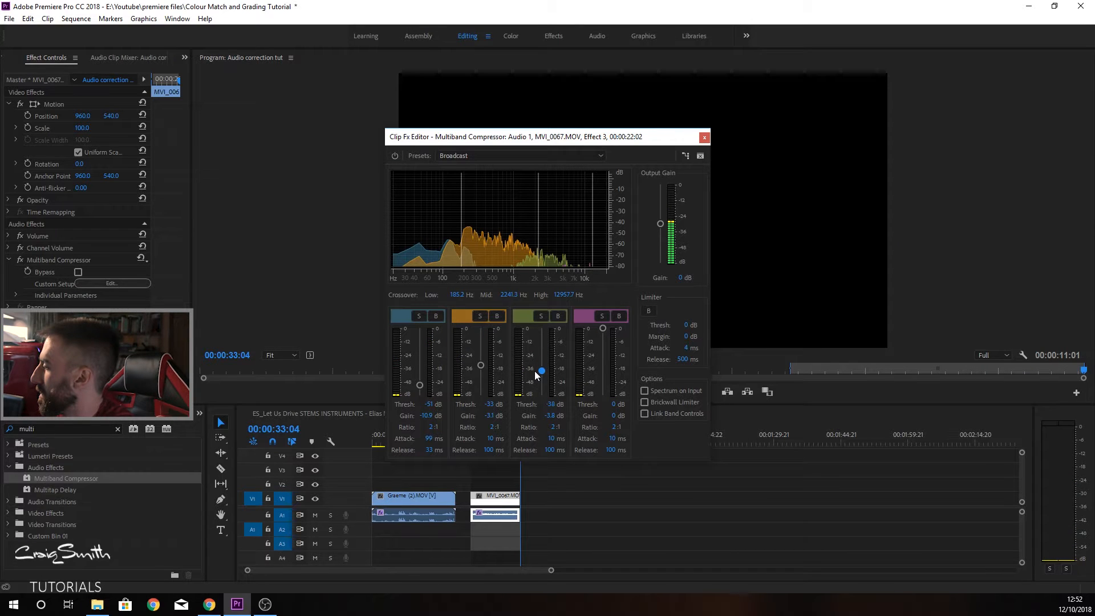
pyautogui.click(497, 477)
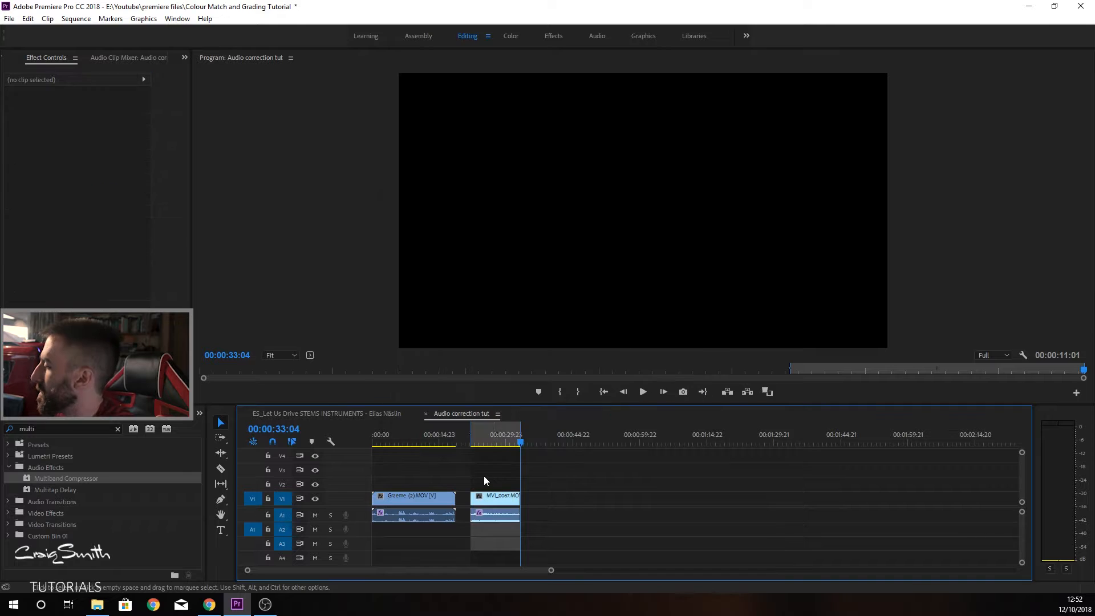
pyautogui.click(469, 440)
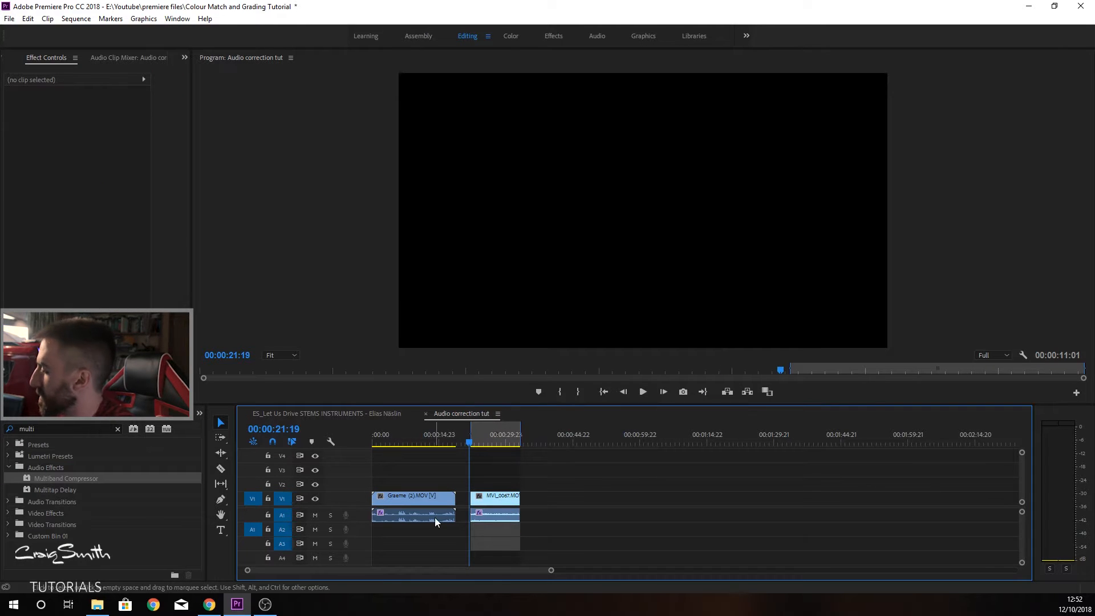
pyautogui.click(490, 511)
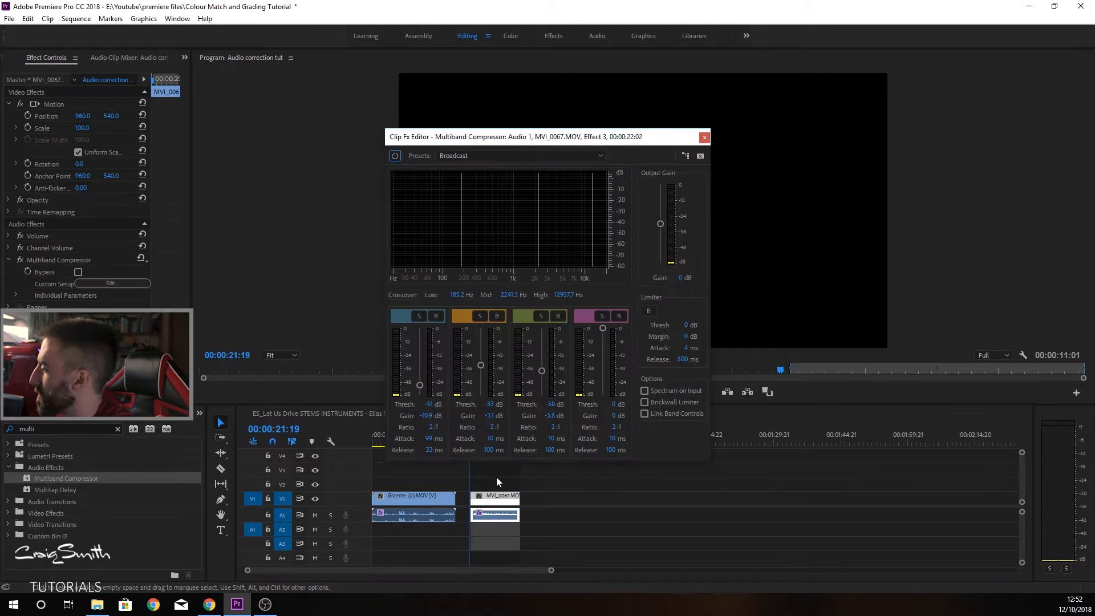
pyautogui.press('space')
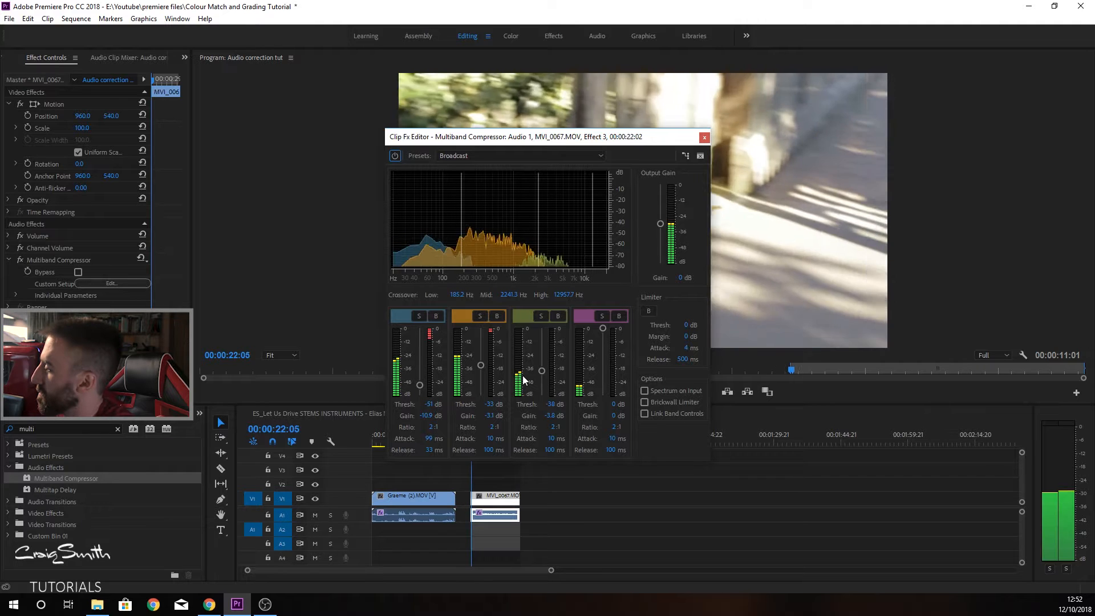
pyautogui.moveTo(542, 372); pyautogui.dragTo(543, 374)
pyautogui.moveTo(548, 416); pyautogui.dragTo(572, 448)
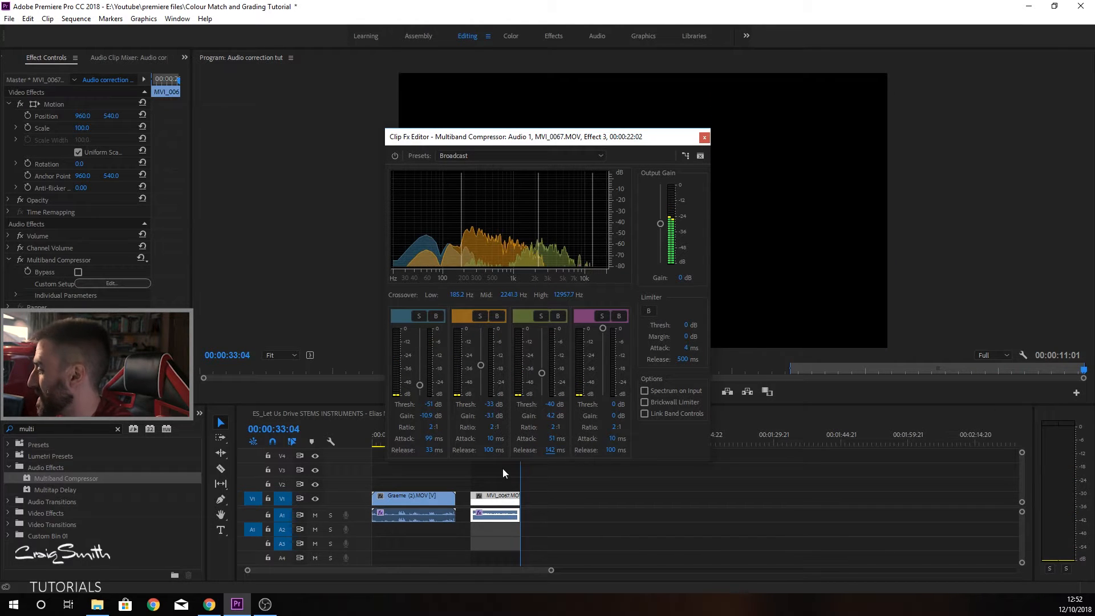
# Step: Replay the second clip from its start to check the compressor settings, and close the effect editor
pyautogui.click(467, 473)
pyautogui.moveTo(466, 440)
pyautogui.mouseDown()
pyautogui.moveTo(482, 441)
pyautogui.moveTo(468, 442)
pyautogui.mouseUp()
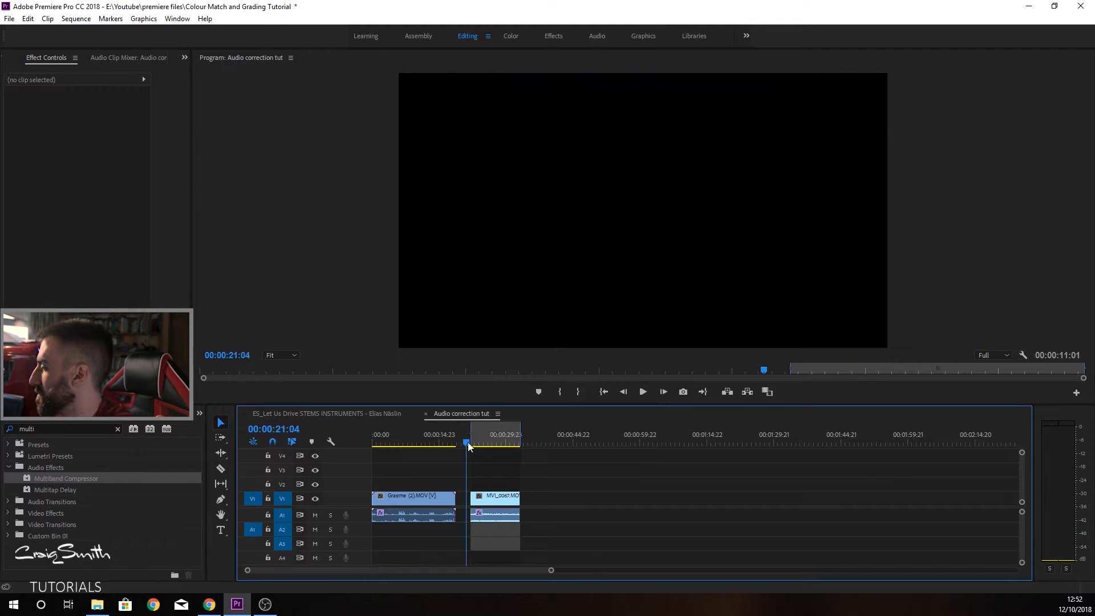
pyautogui.doubleClick(501, 512)
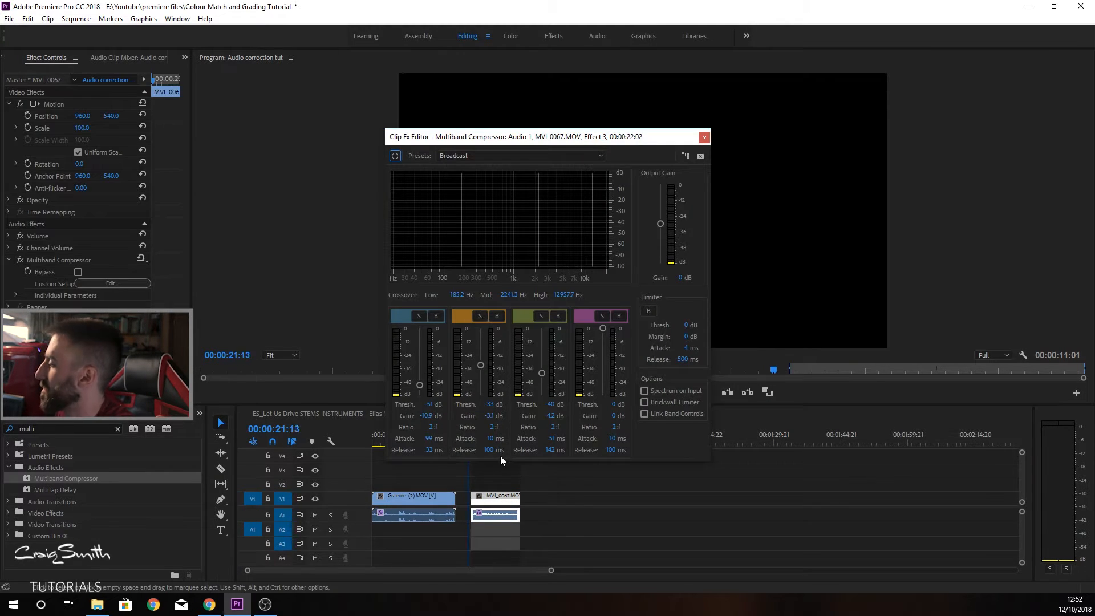
pyautogui.press('space')
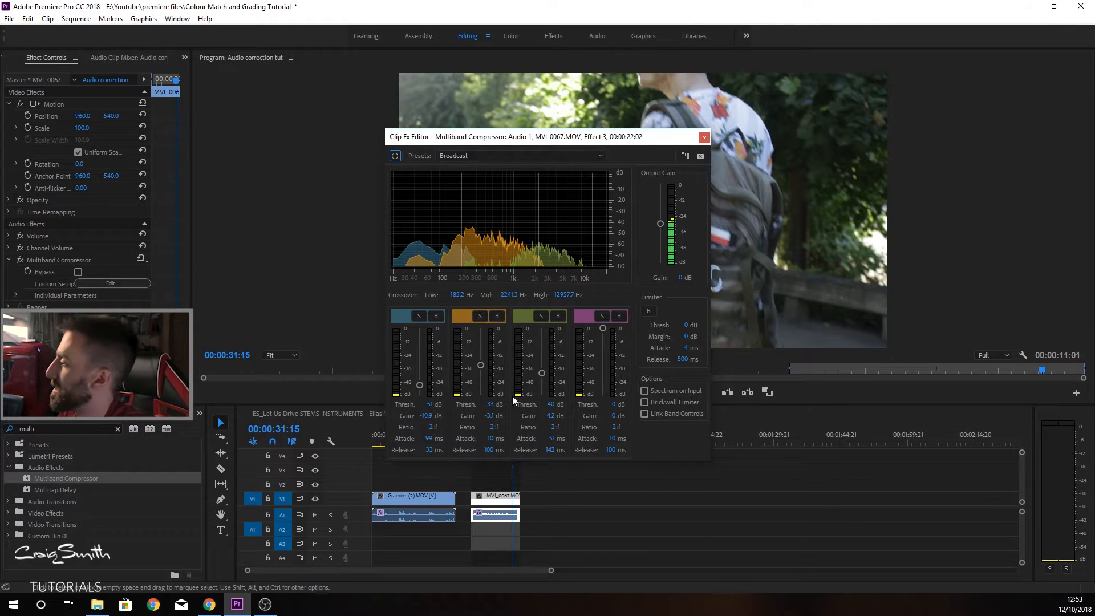
pyautogui.click(705, 137)
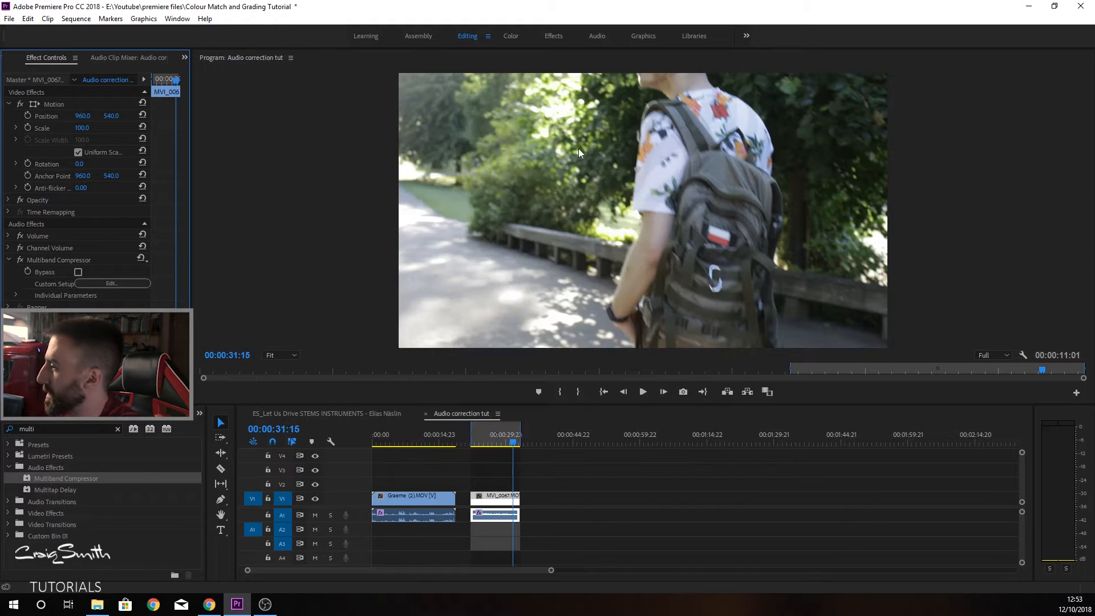
# Step: Compare the second clip's sound with the Multiband Compressor disabled and enabled, playing it from its start each time
pyautogui.click(465, 442)
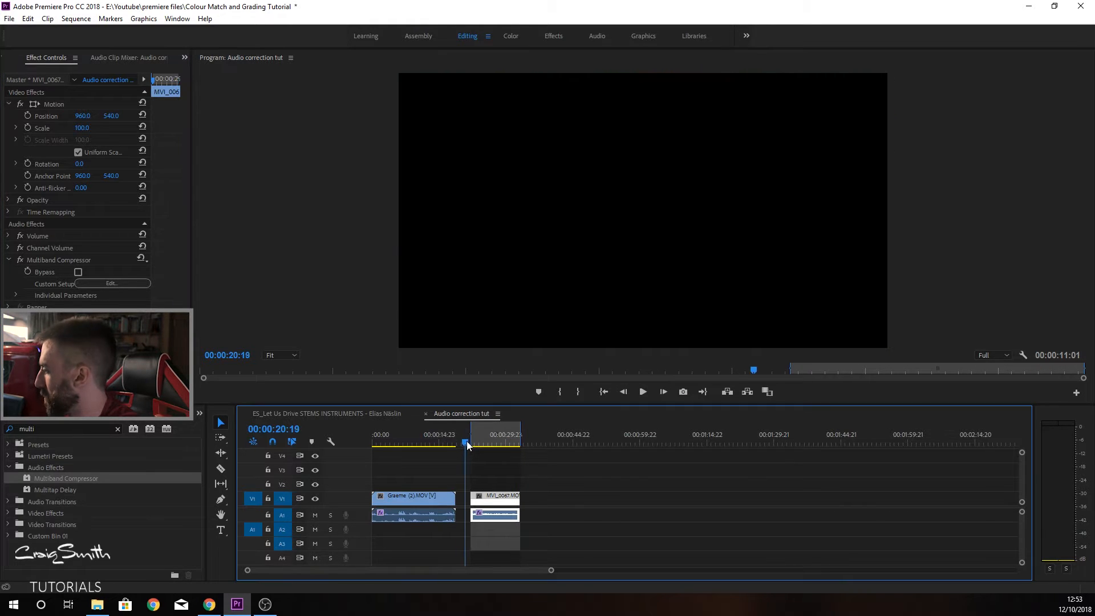
pyautogui.moveTo(468, 445); pyautogui.dragTo(469, 443)
pyautogui.click(20, 260)
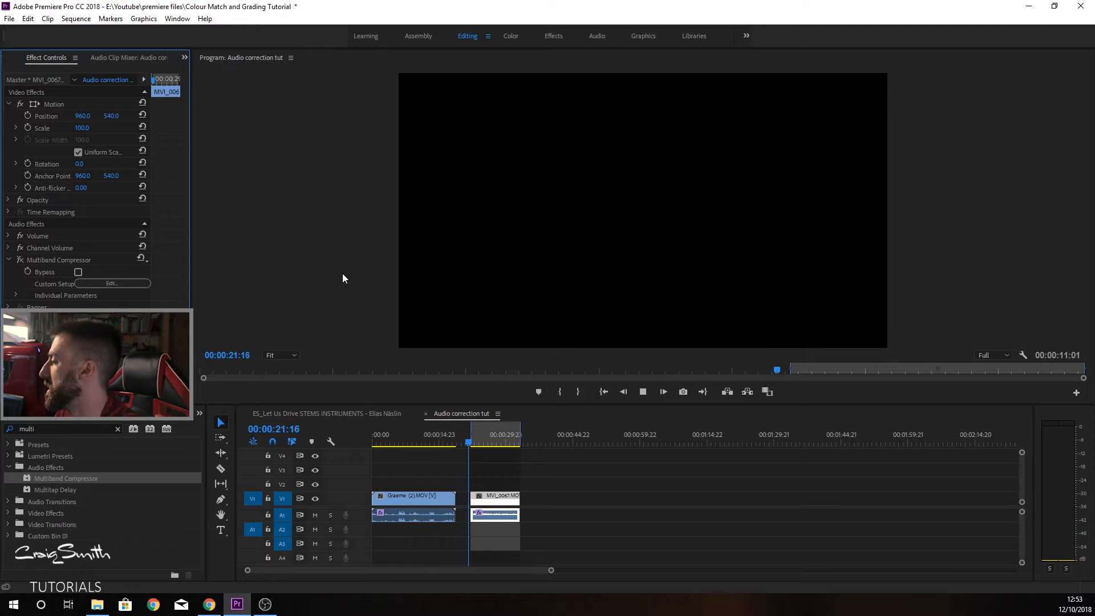
pyautogui.press('space')
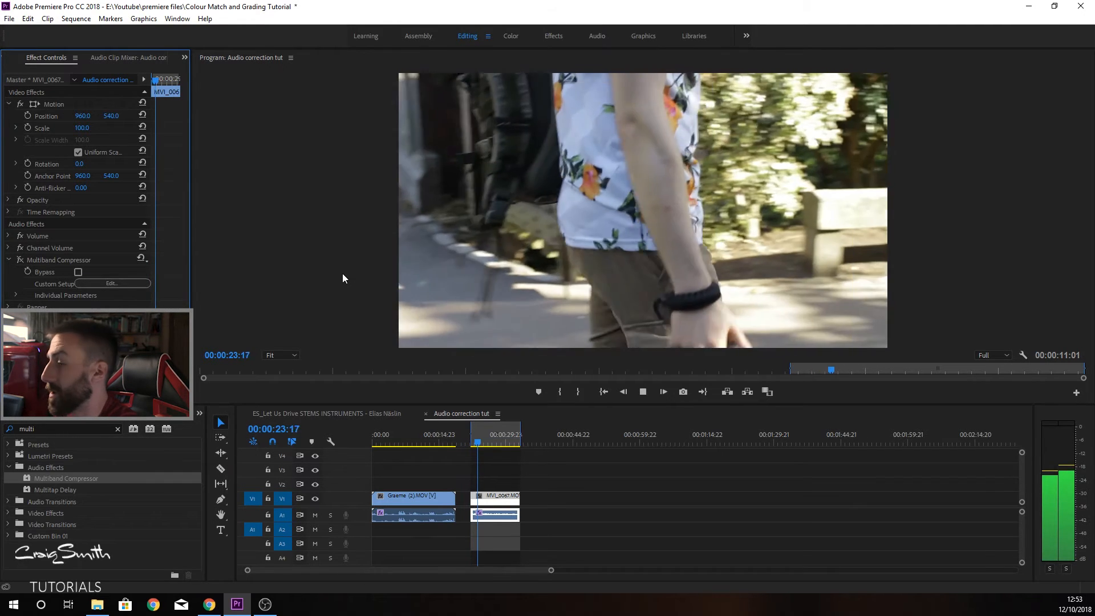
pyautogui.press('space')
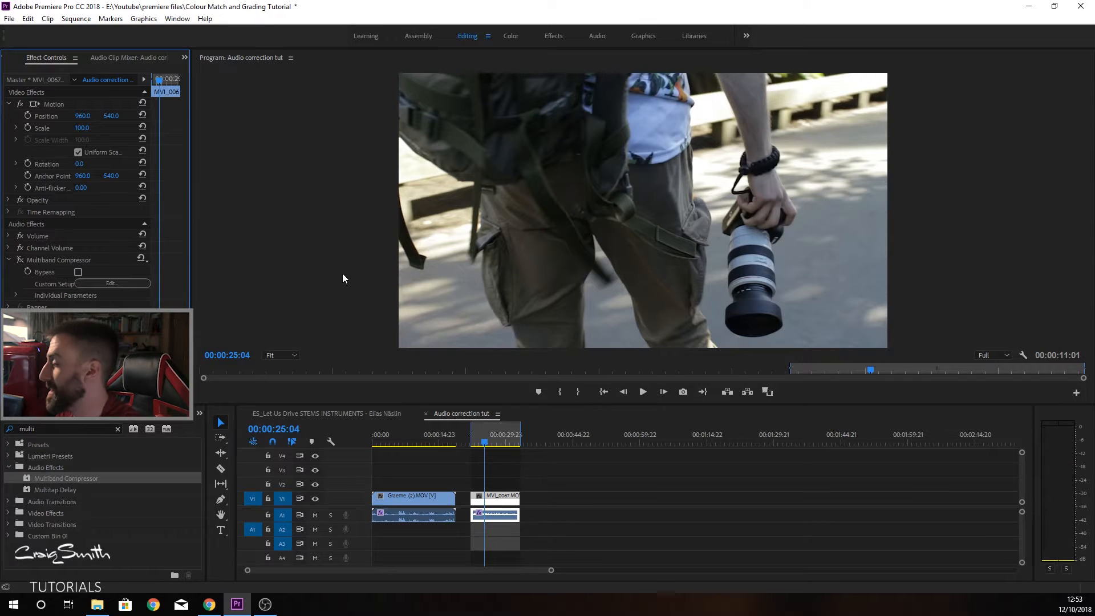
pyautogui.press('space')
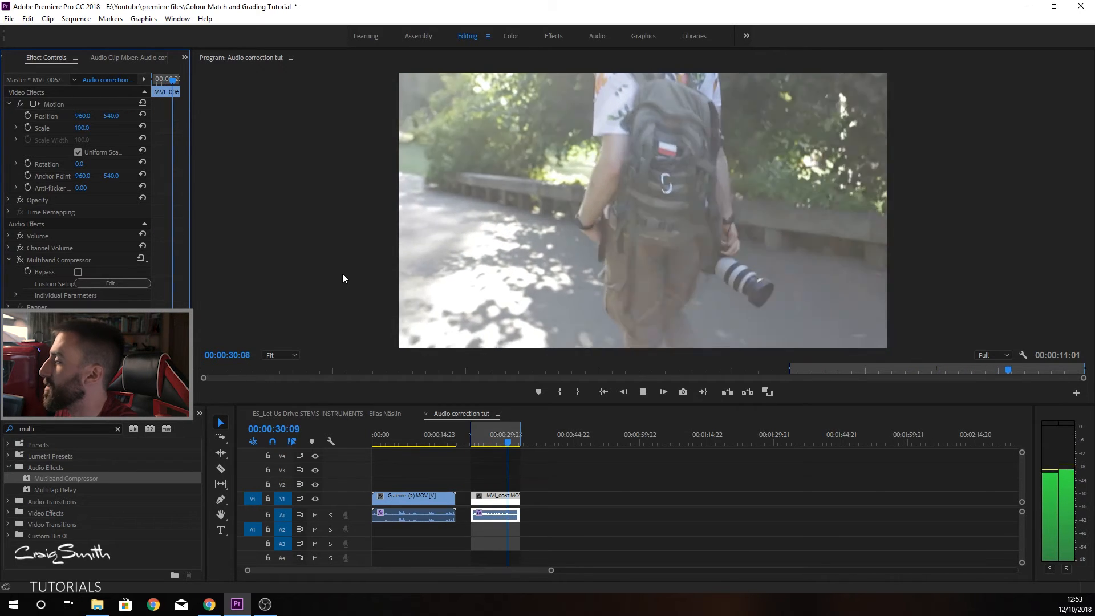
pyautogui.press('space')
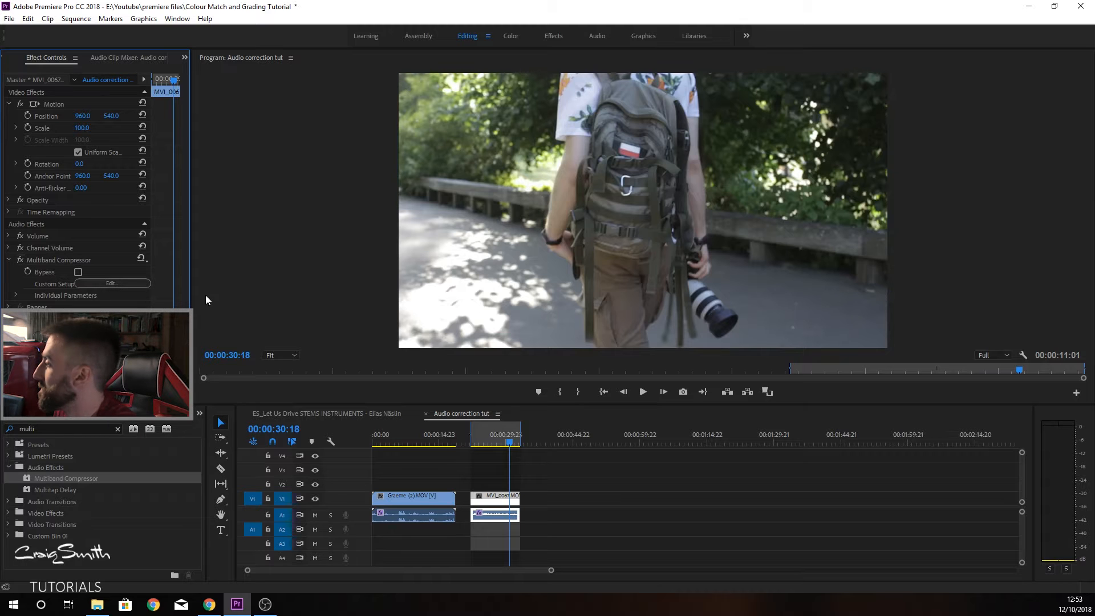
pyautogui.moveTo(506, 446); pyautogui.dragTo(467, 435)
pyautogui.press('space')
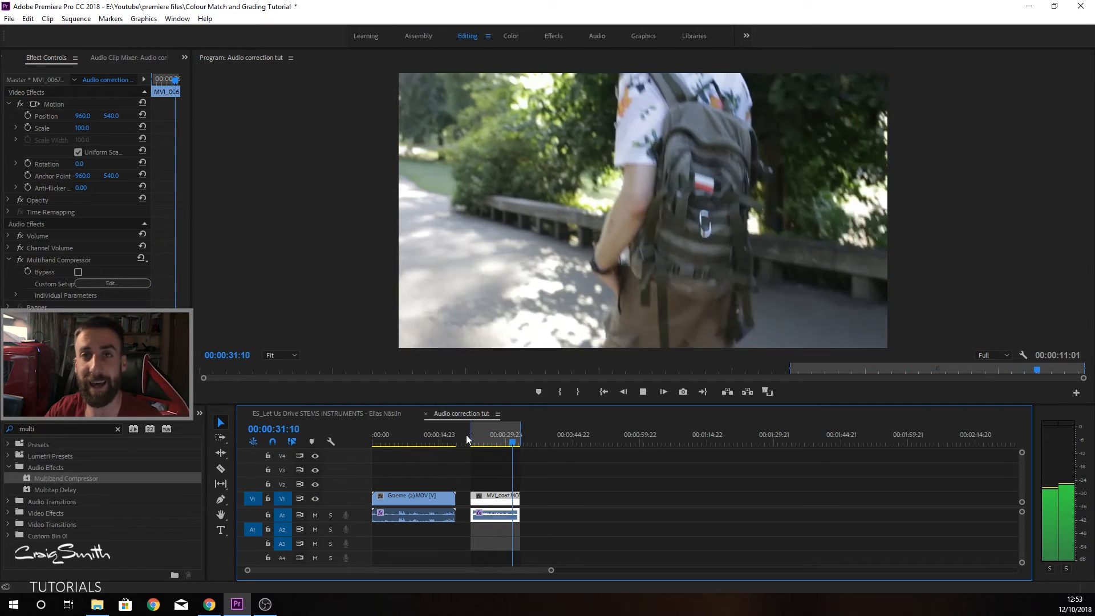
pyautogui.press('Home')
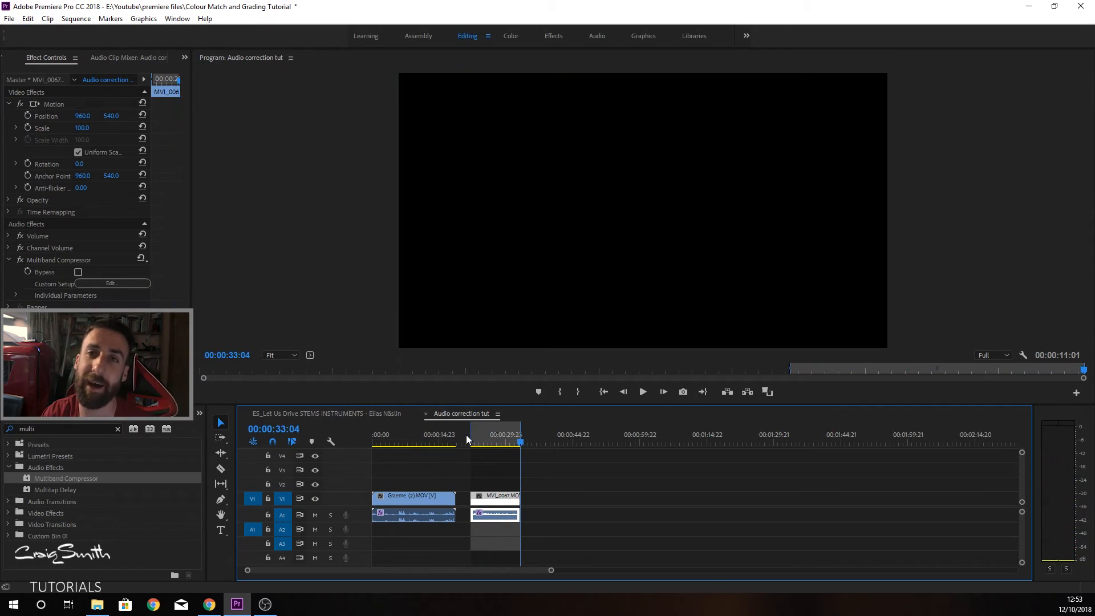
pyautogui.click(450, 435)
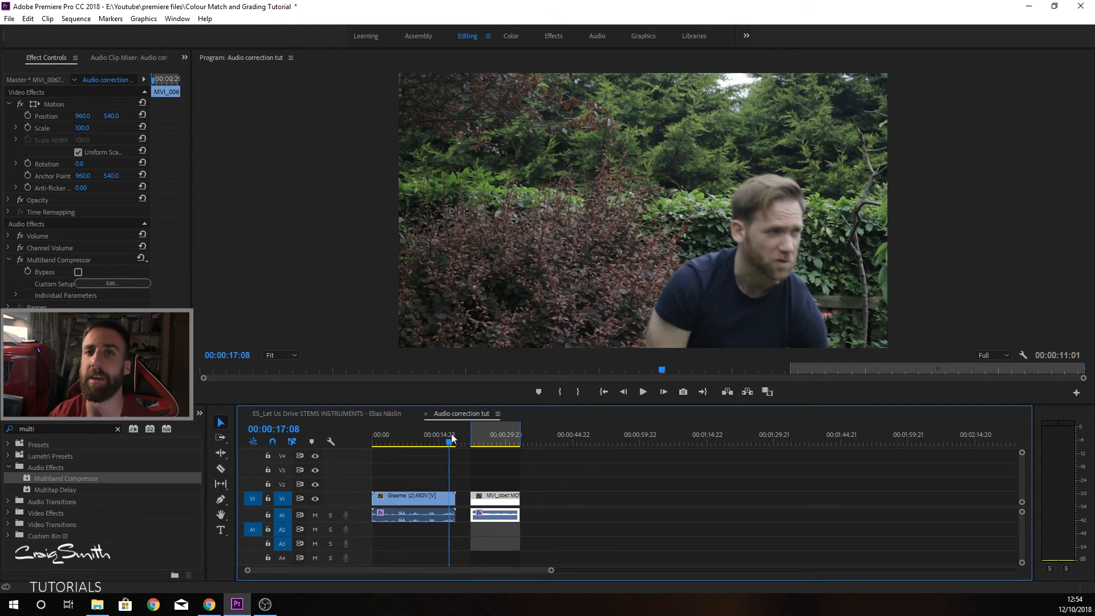
pyautogui.moveTo(381, 428); pyautogui.dragTo(396, 426)
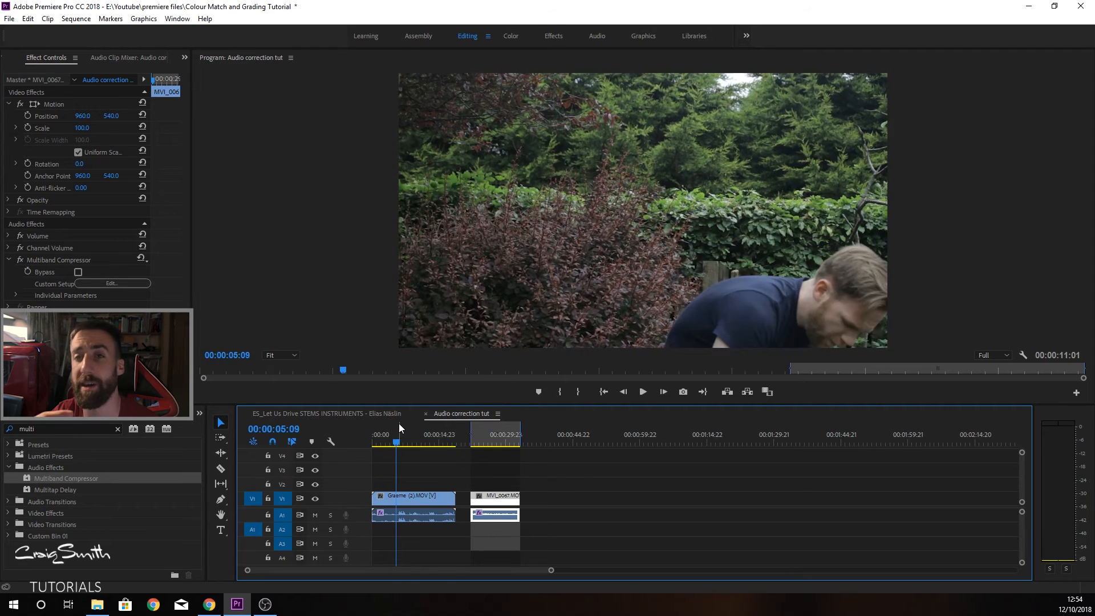